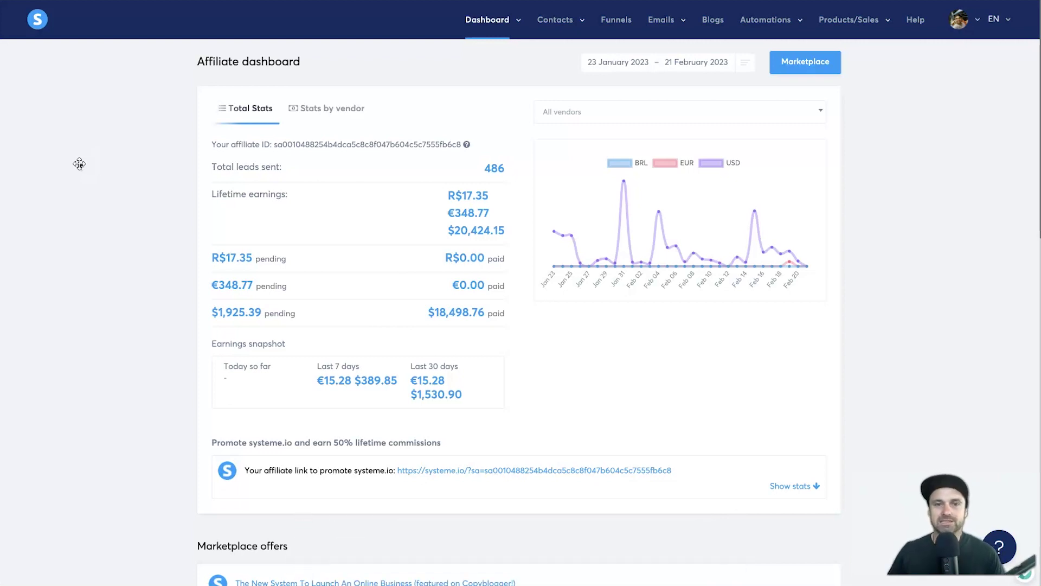
- Go to the Automations Workflows list and show more workflows per page
left_click(777, 23)
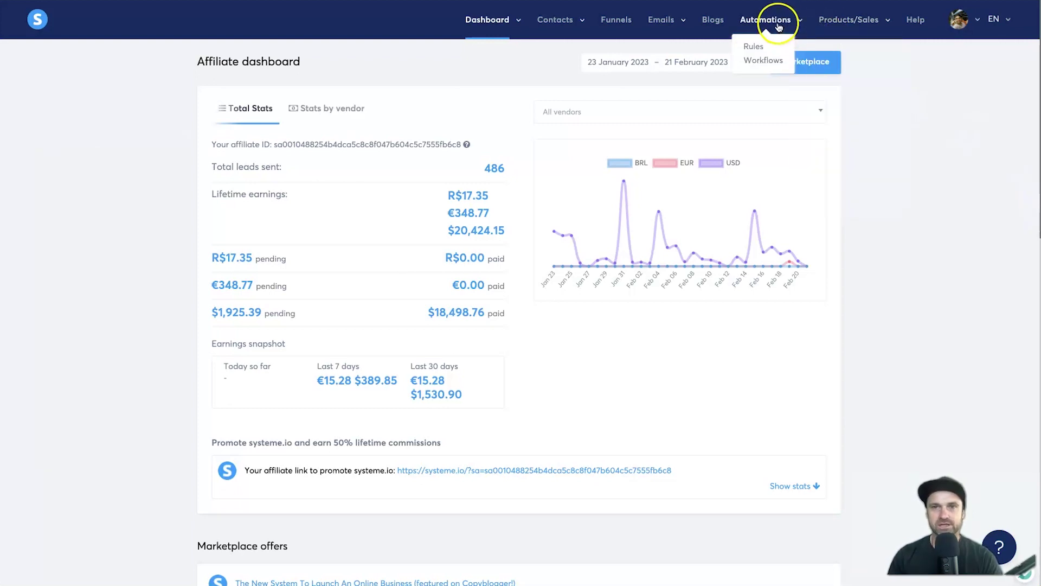
left_click(751, 62)
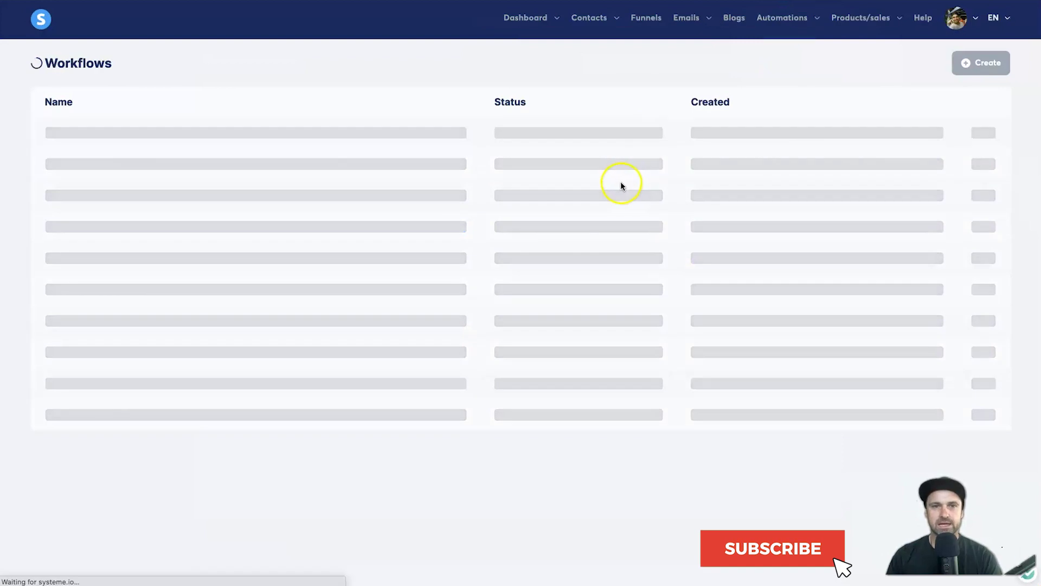
left_click(856, 458)
left_click(854, 447)
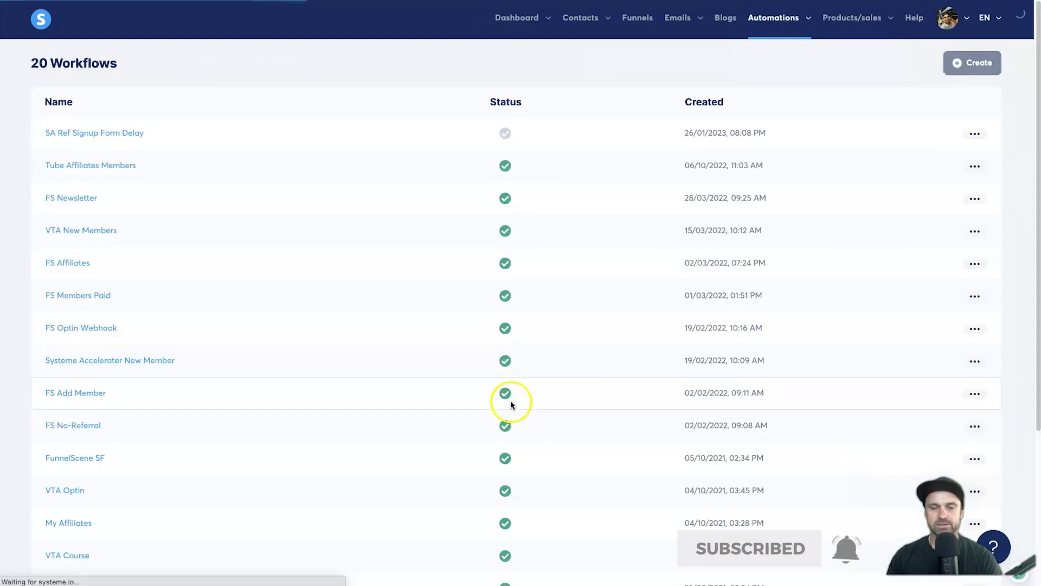
scroll(465, 418, "down", 4)
- Review the 4-Part Video Series workflow's emails, waits and link-click condition, then exit
left_click(98, 541)
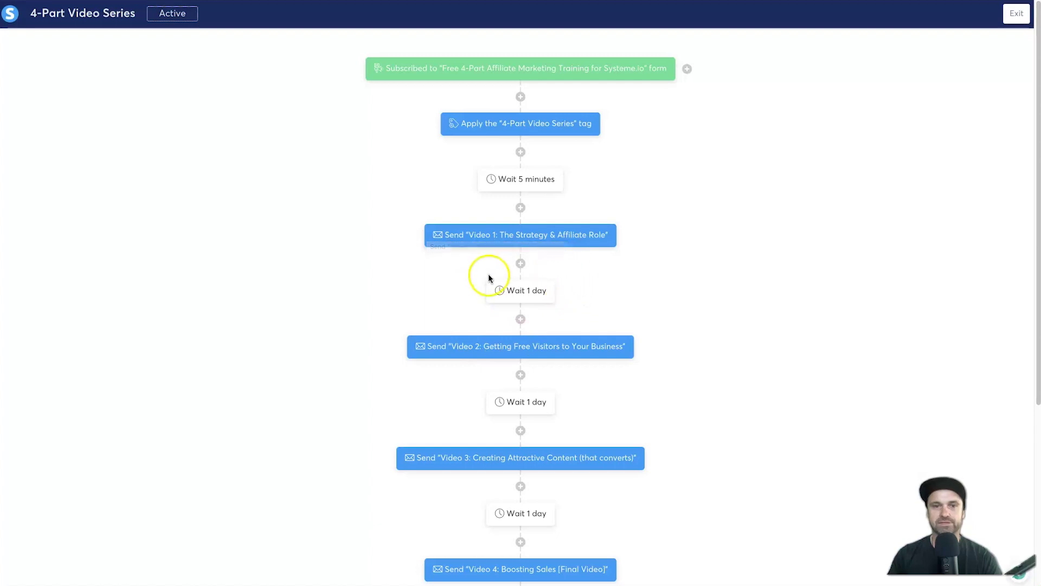
scroll(575, 352, "down", 2)
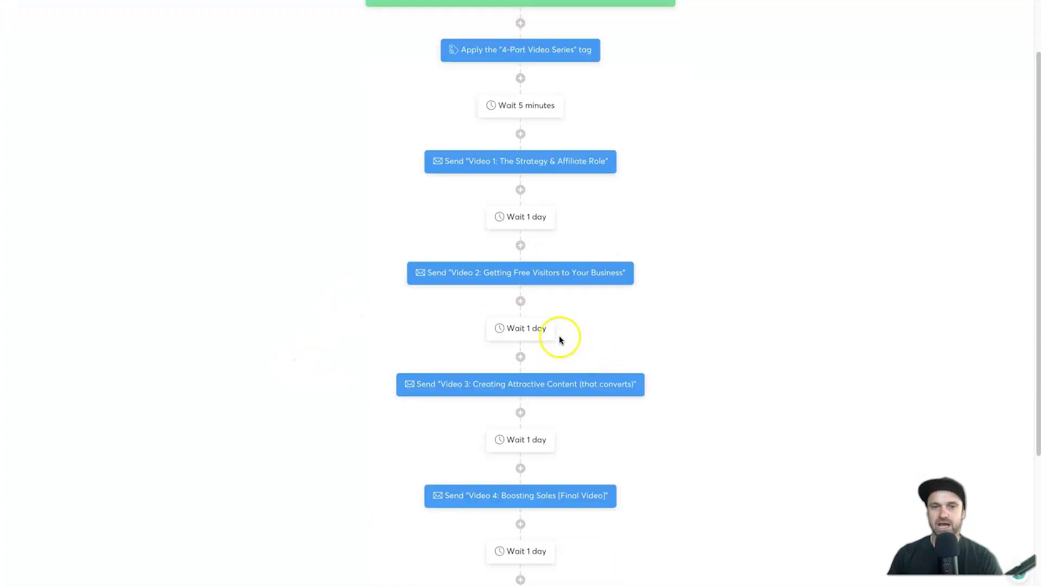
scroll(542, 399, "down", 3)
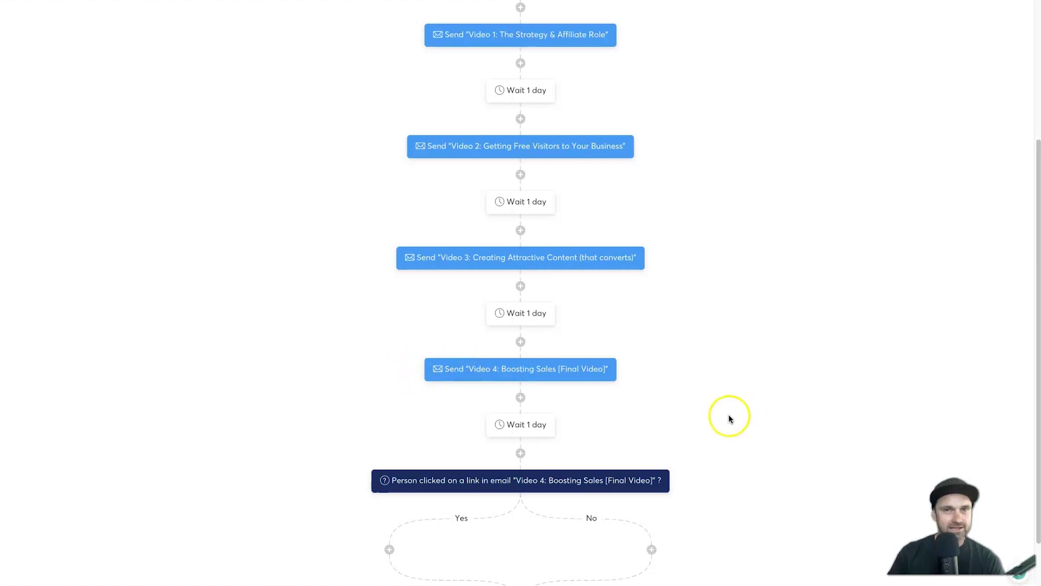
scroll(450, 423, "down", 1)
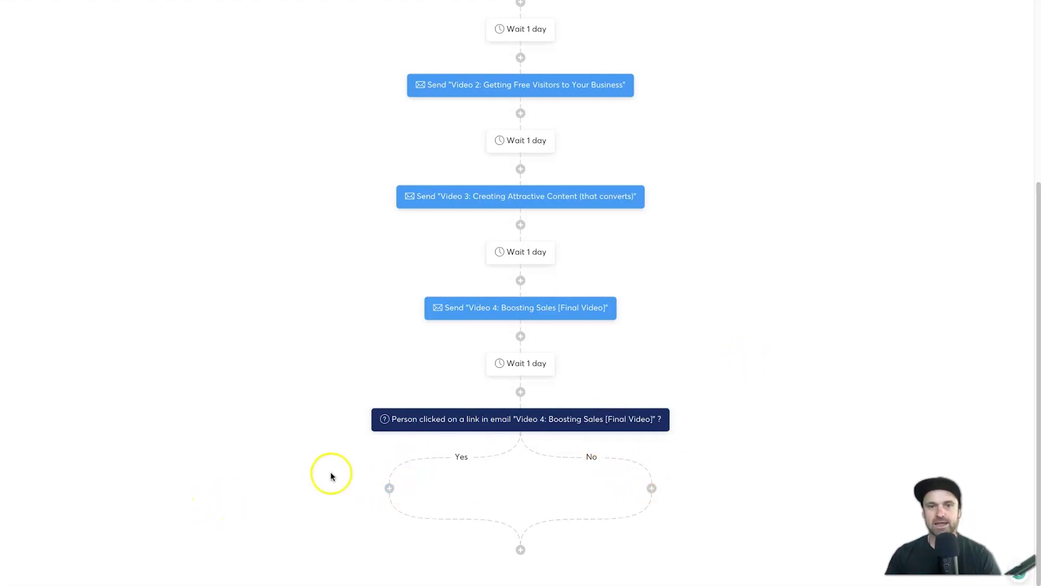
scroll(627, 186, "up", 5)
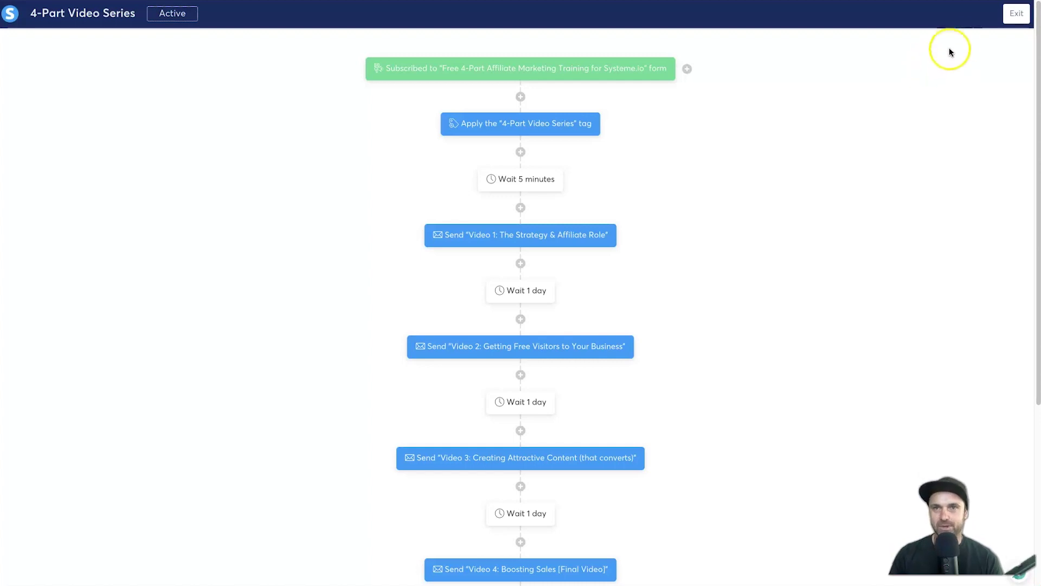
left_click(1012, 16)
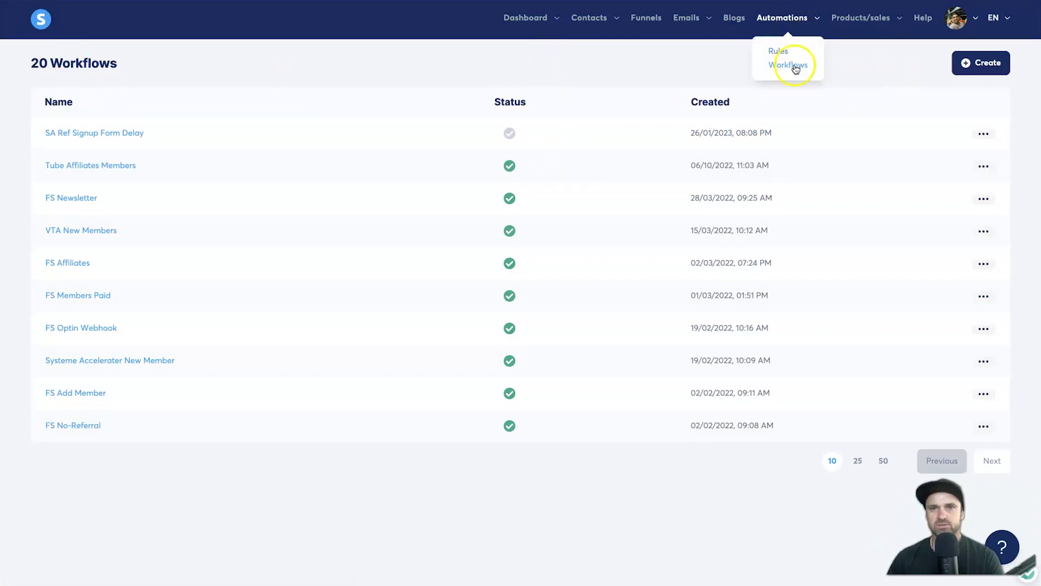
- Create and save a new workflow named 'Funnel Stacked Series'
left_click(883, 57)
left_click(985, 63)
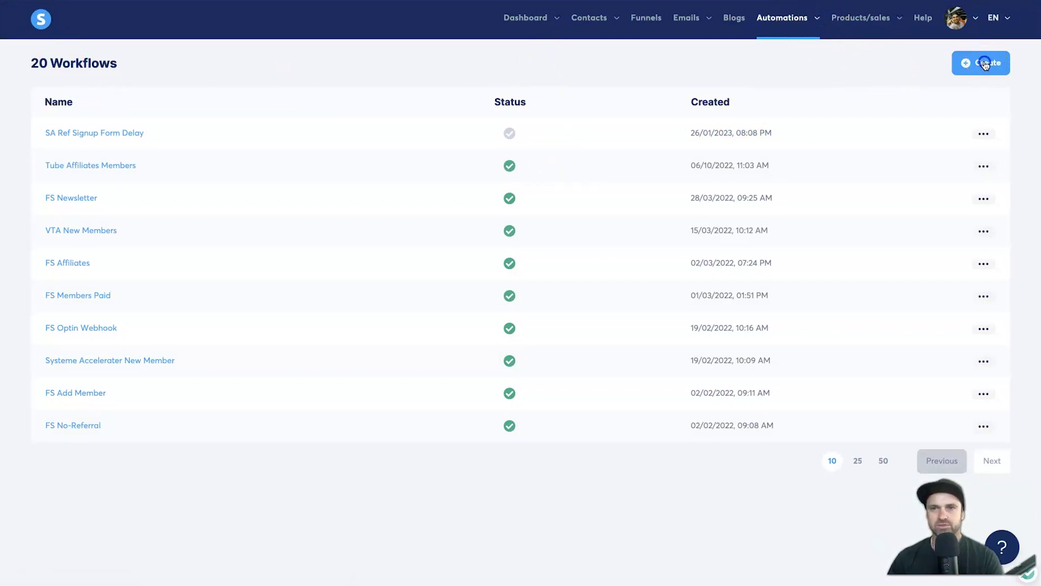
left_click(532, 291)
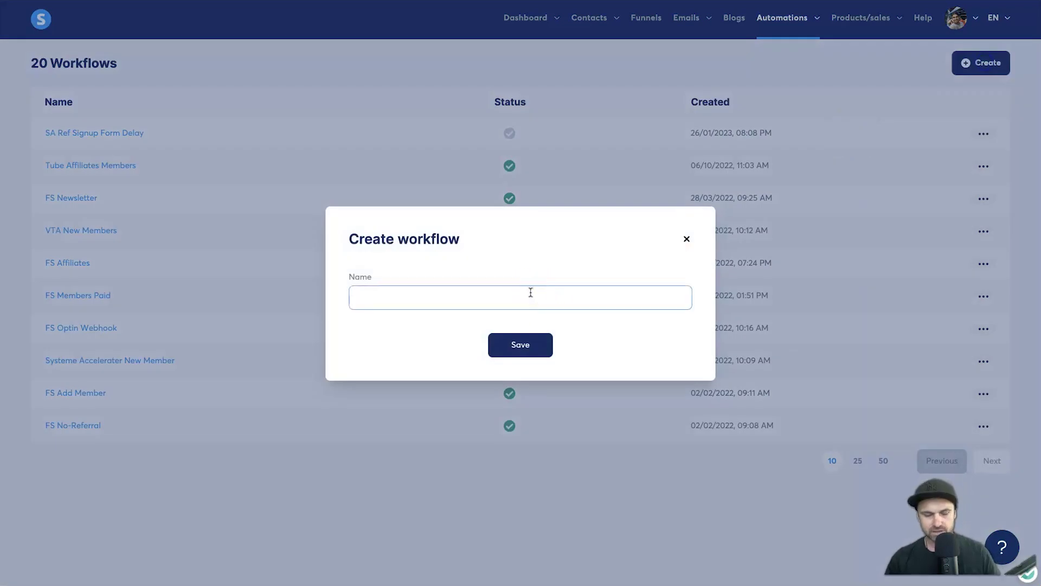
type("Fu")
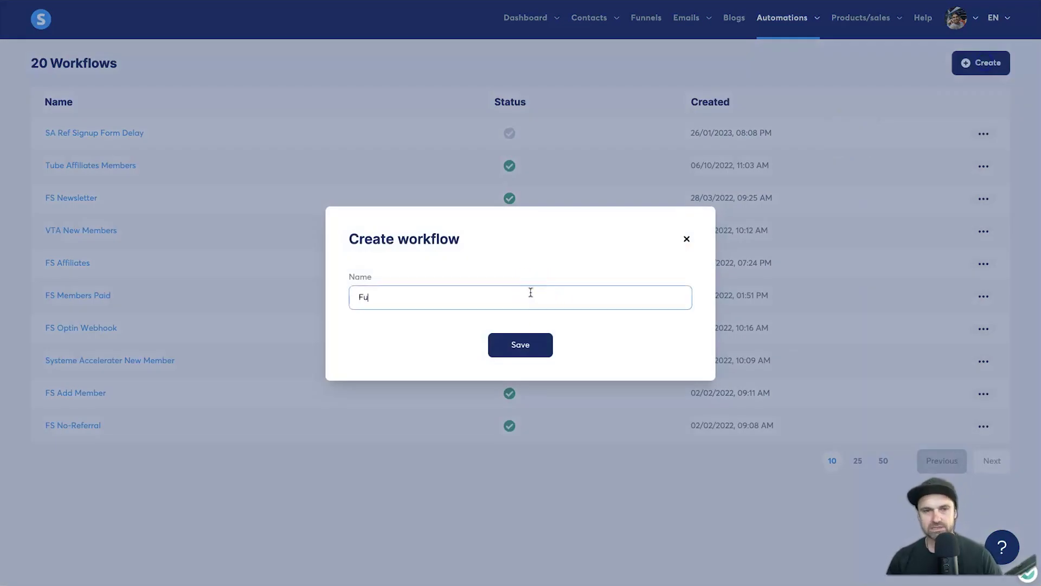
type("nnel Stacked SEq")
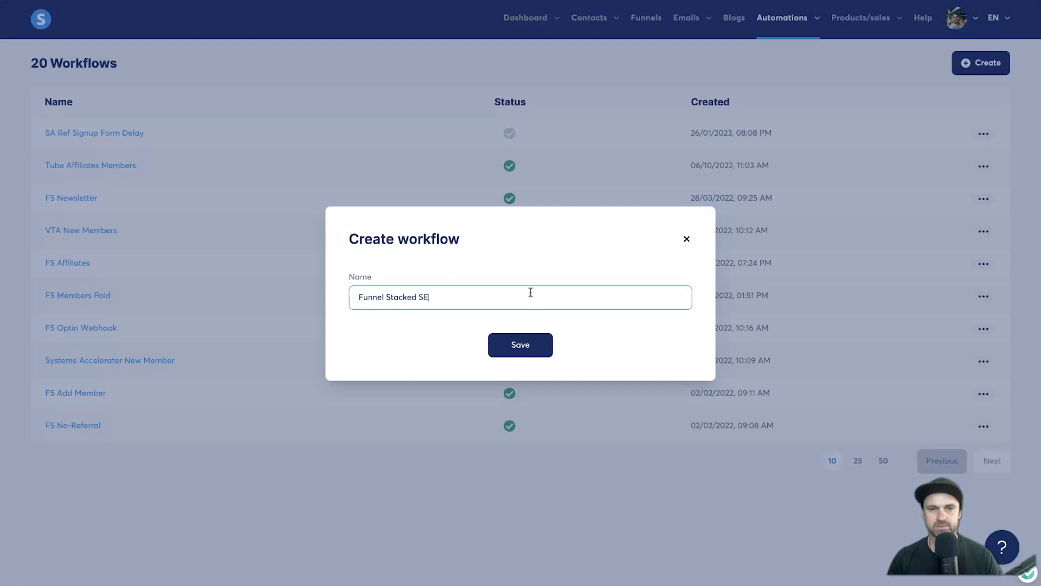
key("BackSpace")
key("BackSpace")
type("eries")
left_click(532, 340)
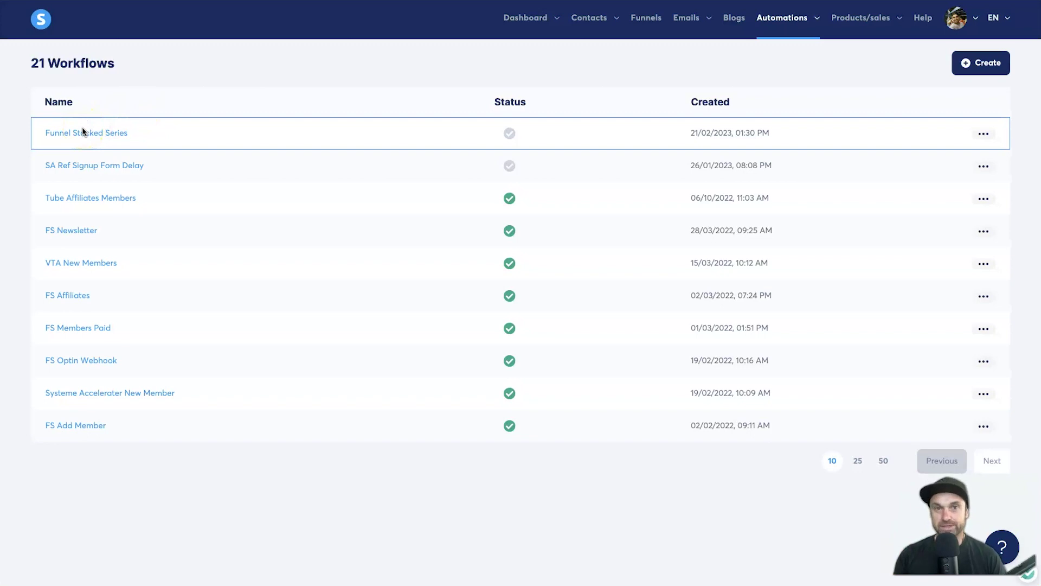
- Go to the Contacts Tags page and start creating a new tag
mouse_move(602, 28)
right_click(588, 65)
key("Escape")
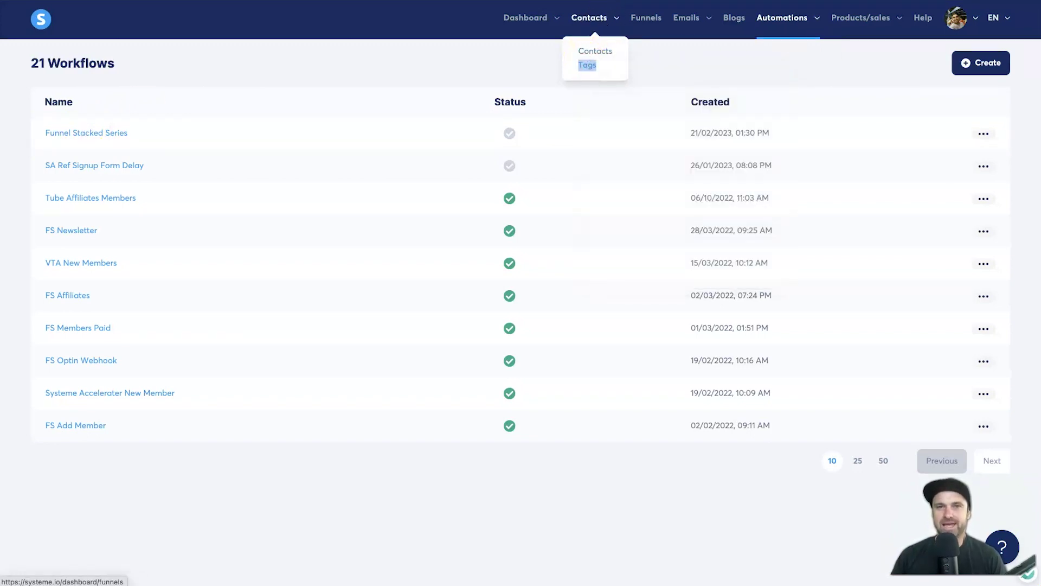
left_click(587, 65)
left_click(983, 62)
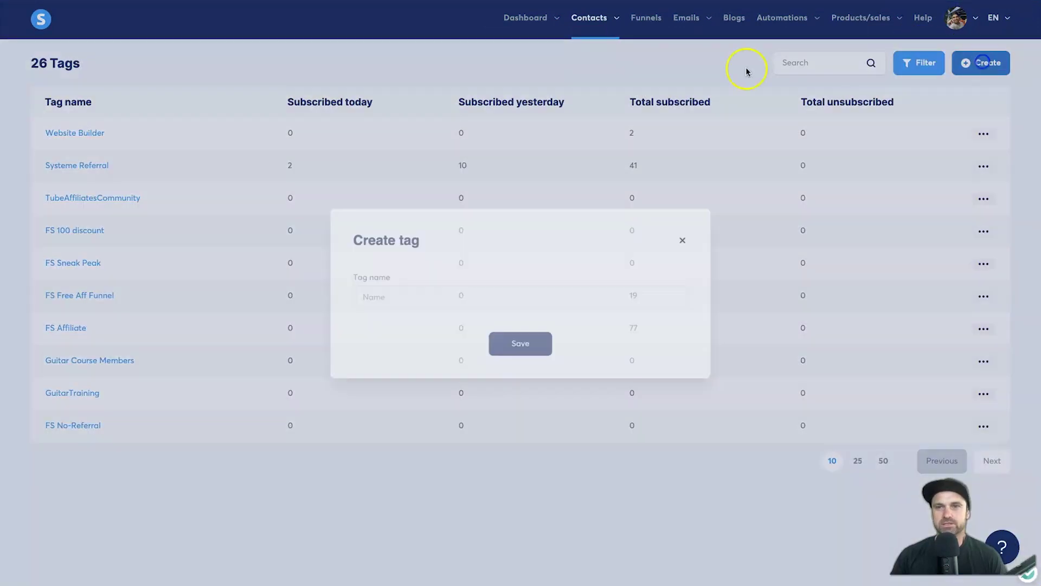
key("Escape")
left_click(981, 62)
- Name the new tag 'Funnel Stacked Series' and save it
left_click(538, 301)
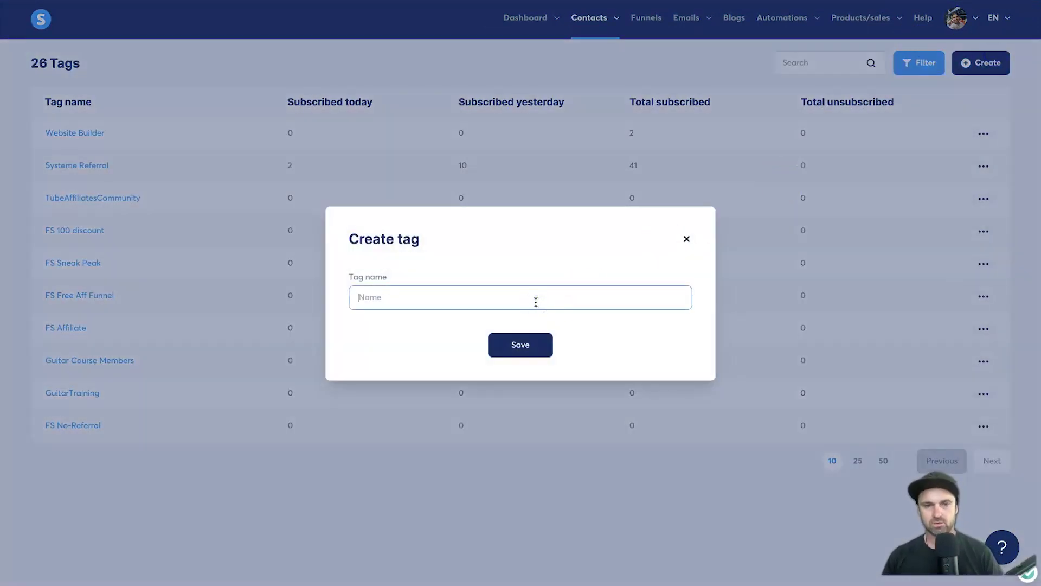
type("Funnel Stacked SErie")
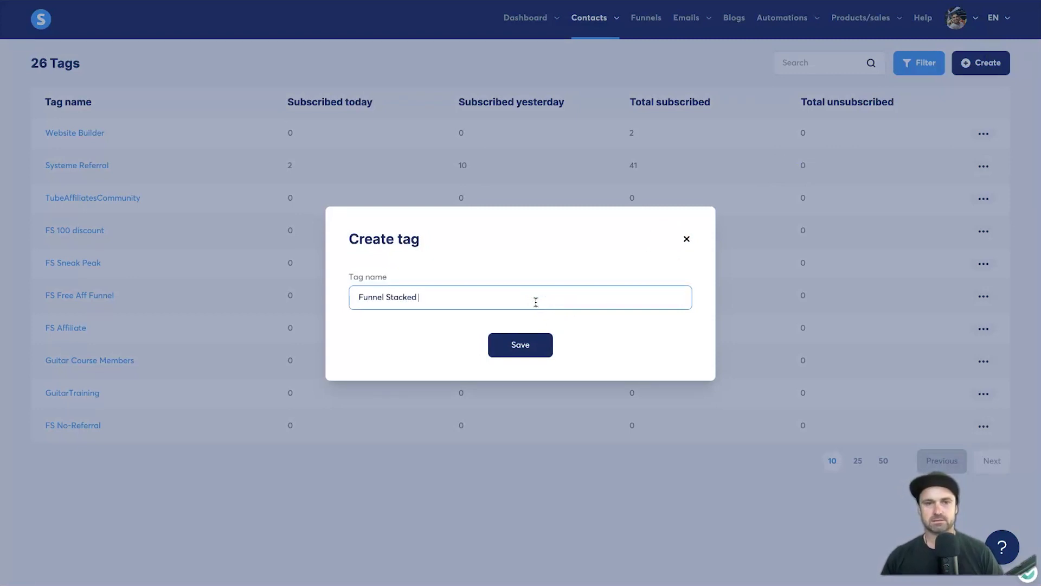
key("BackSpace")
key("BackSpace")
key("BackSpace")
key("BackSpace")
type("eries")
left_click(544, 341)
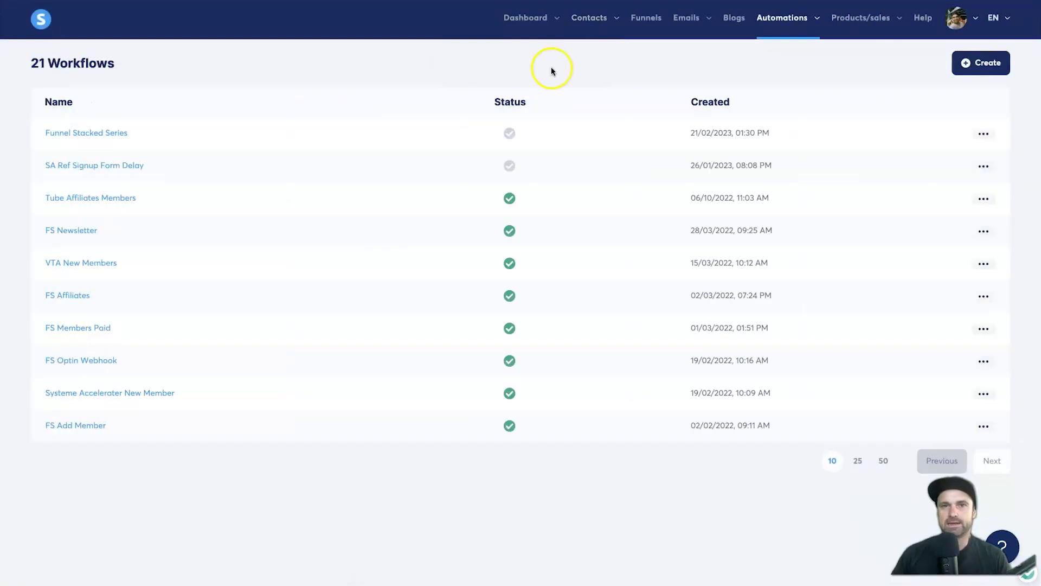
- Open the Funnel Stacked Series workflow and begin creating its first trigger
left_click(82, 132)
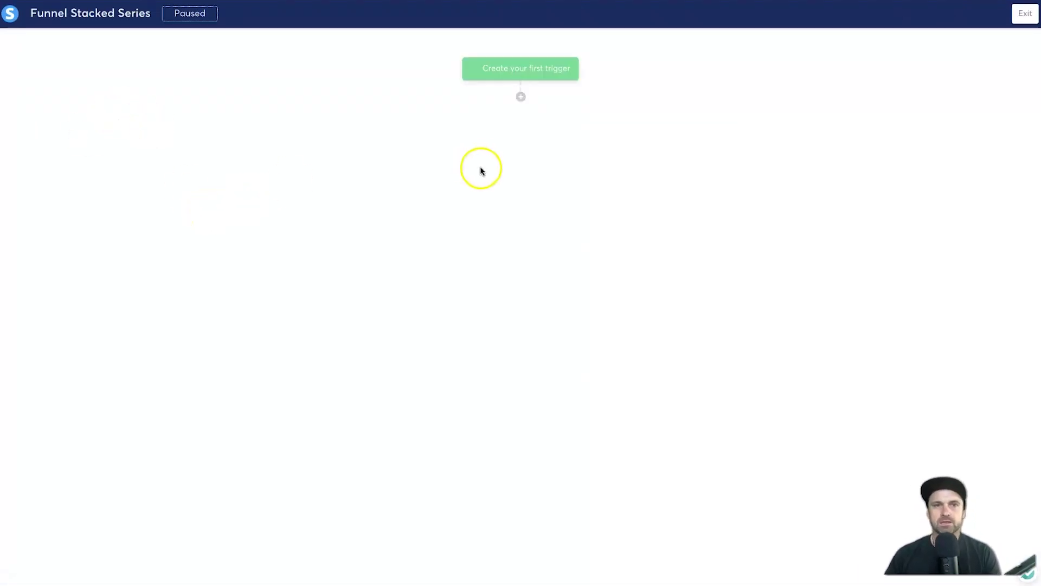
left_click(673, 82)
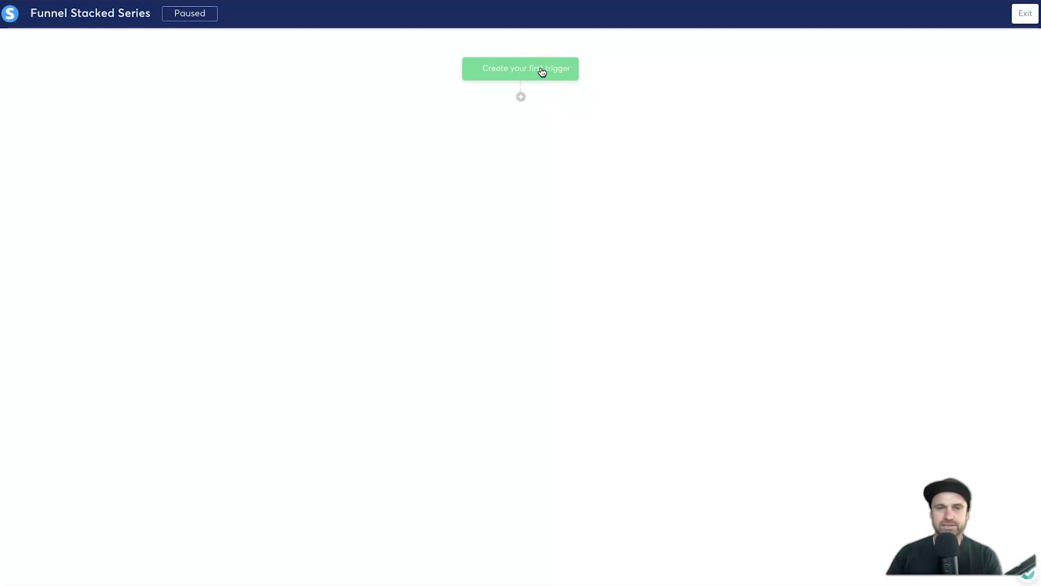
left_click(542, 71)
- Browse the available trigger types in the 'Choose a trigger' dropdown
left_click(480, 256)
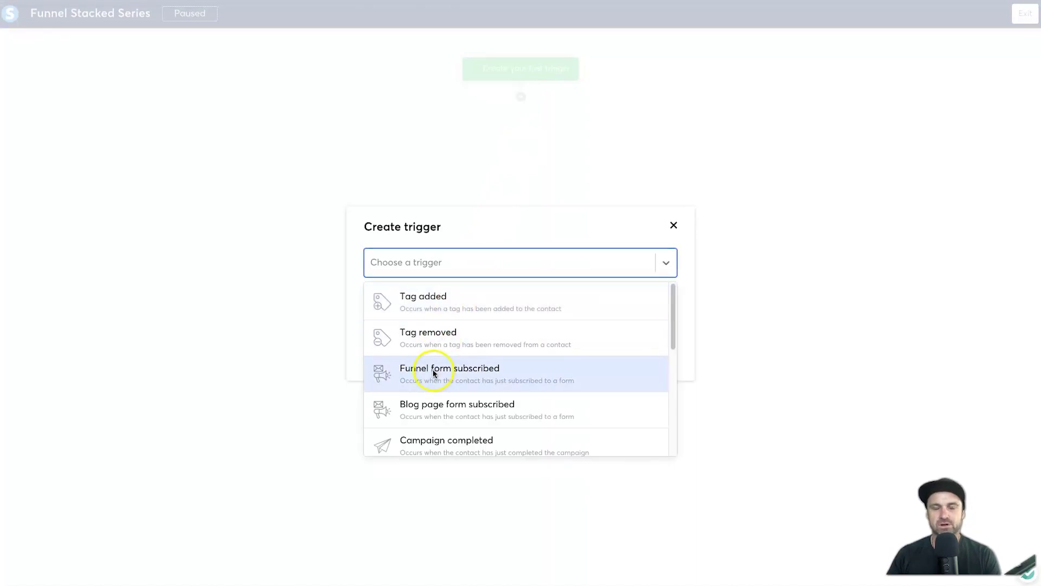
scroll(450, 373, "down", 1)
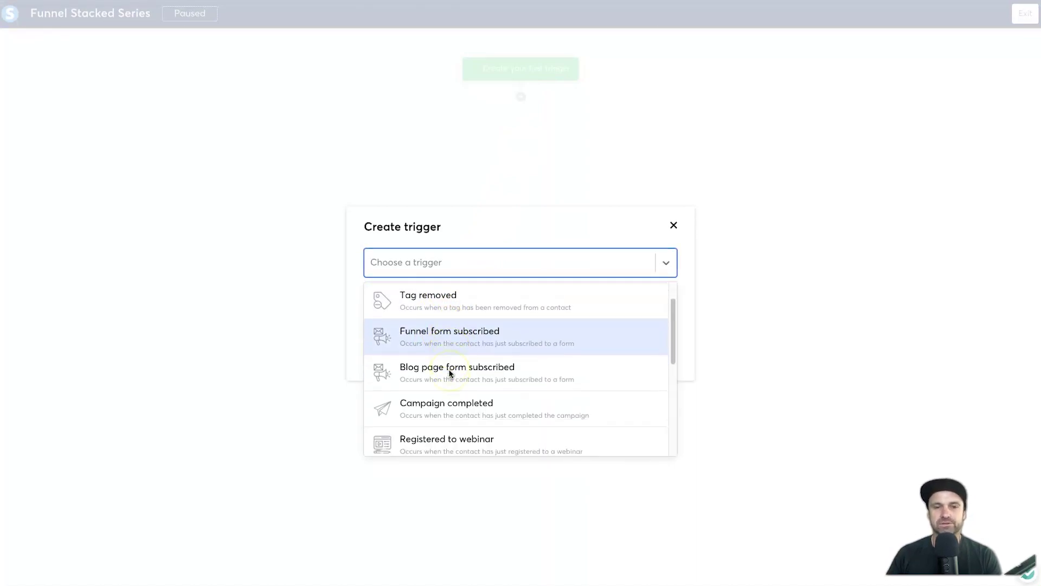
scroll(449, 373, "down", 6)
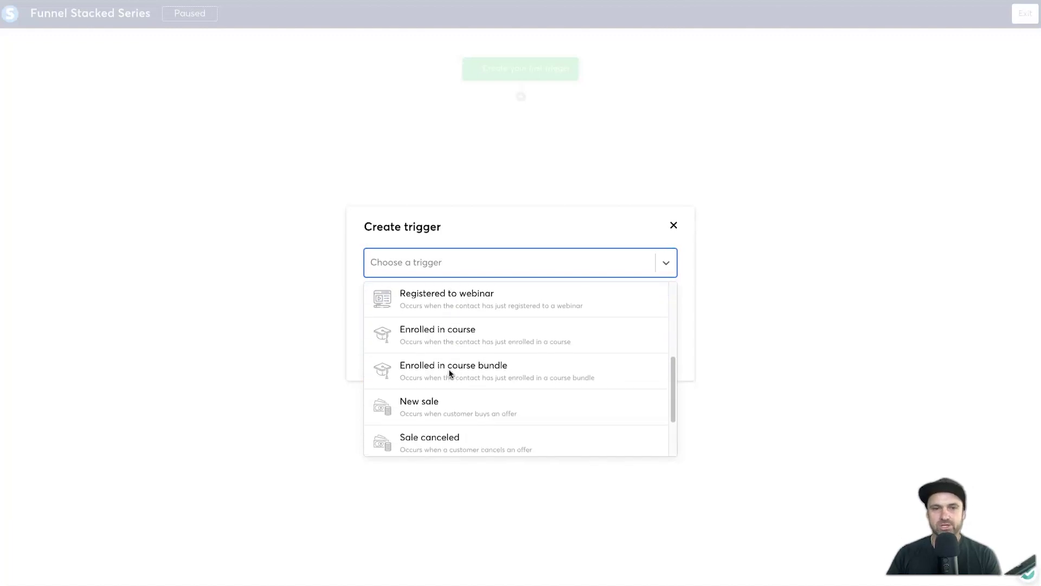
scroll(450, 373, "down", 3)
scroll(437, 372, "up", 3)
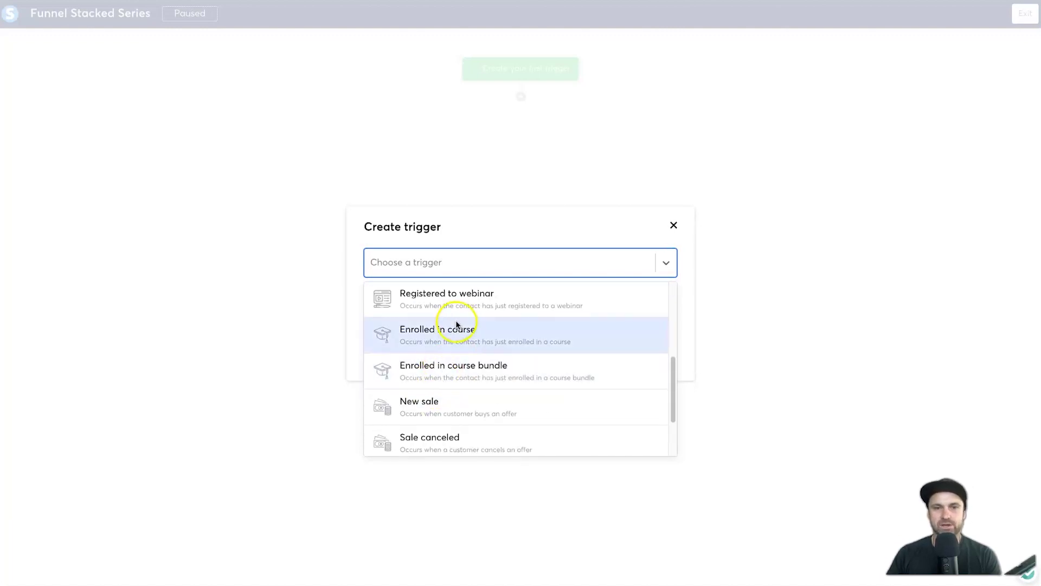
scroll(437, 395, "up", 5)
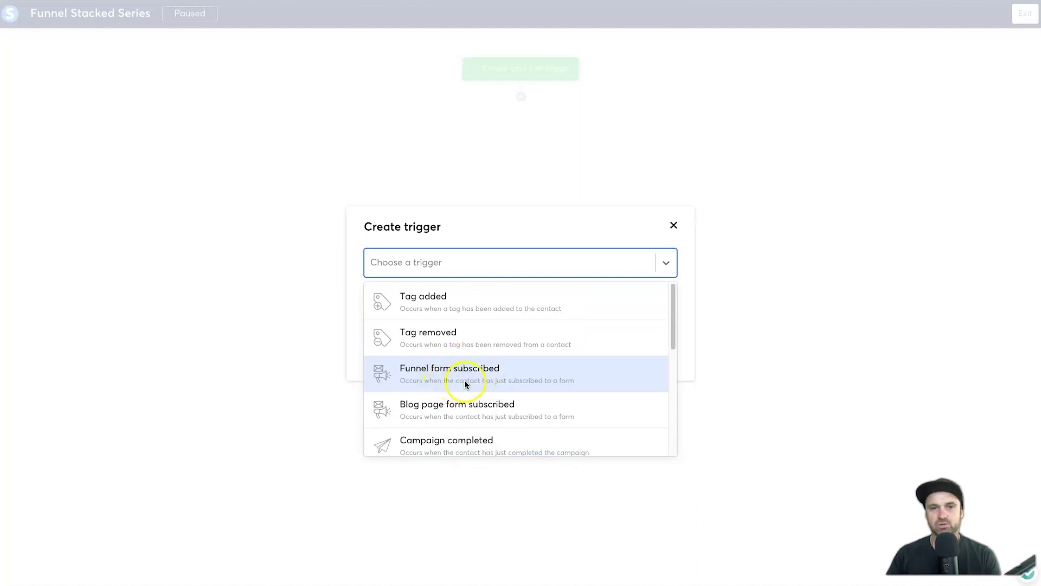
scroll(453, 399, "down", 1)
scroll(443, 298, "up", 1)
scroll(442, 303, "down", 3)
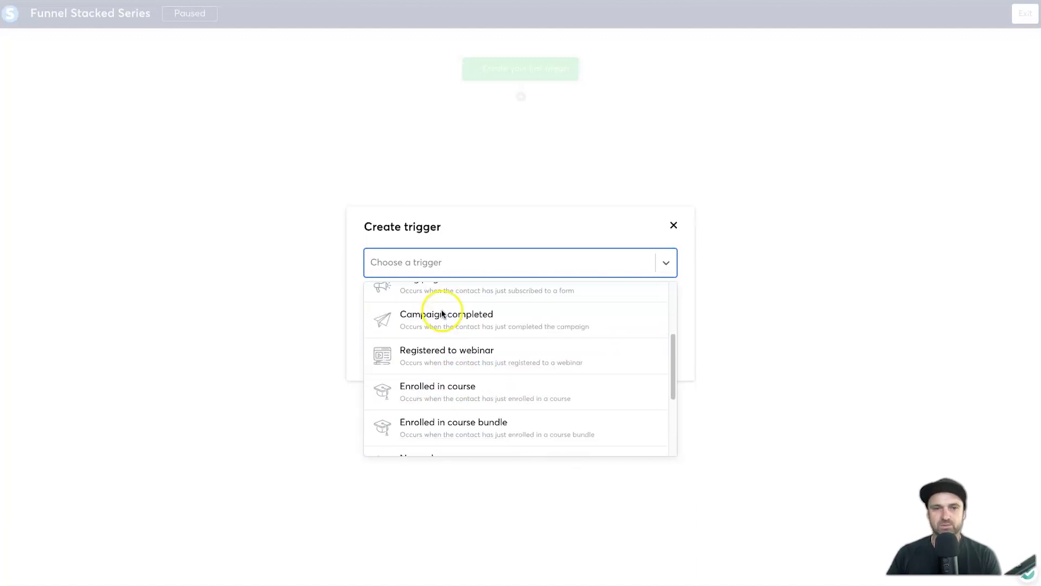
scroll(454, 405, "down", 3)
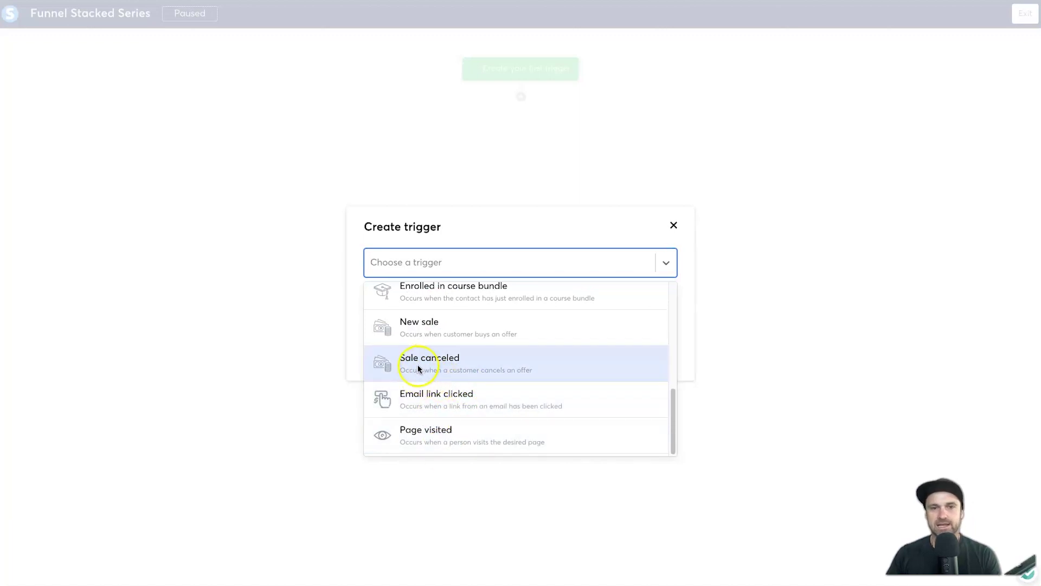
scroll(458, 426, "up", 5)
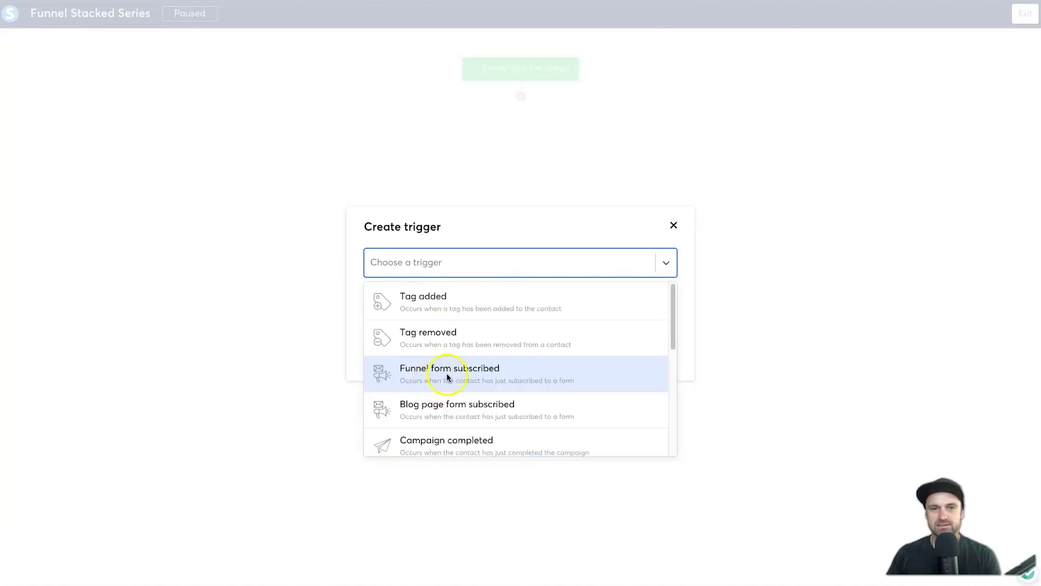
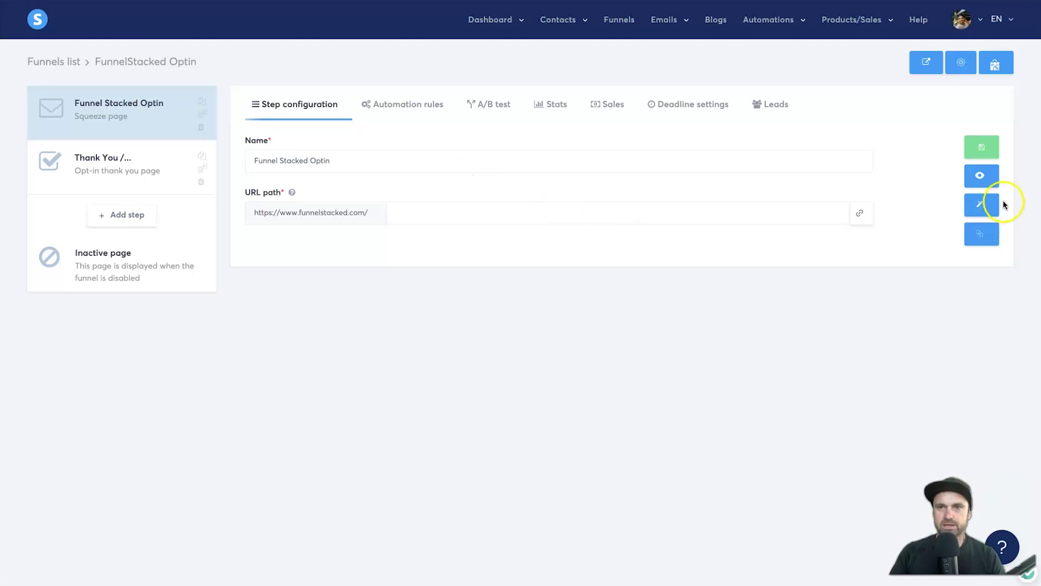
left_click(980, 175)
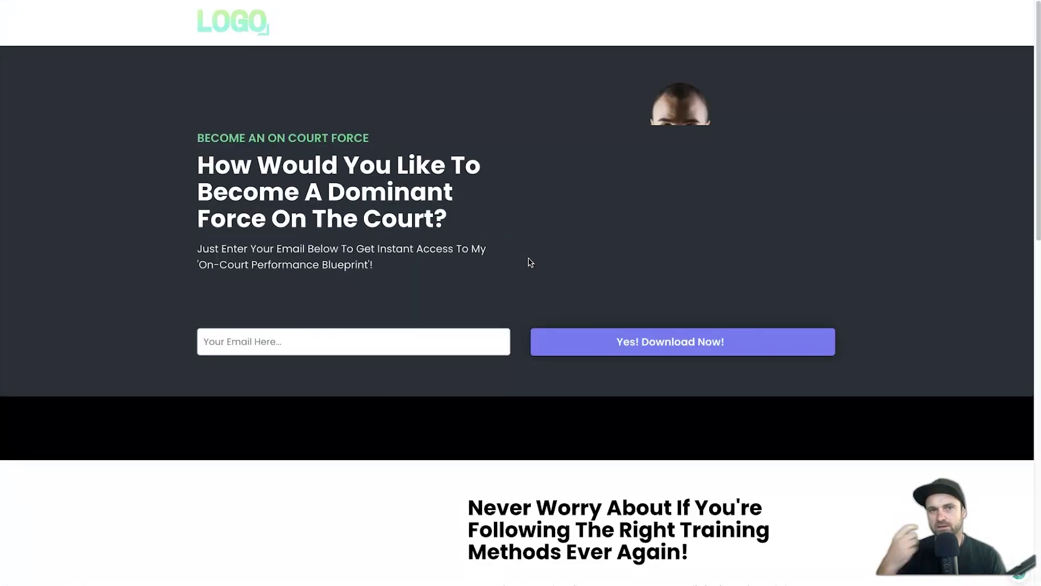
scroll(530, 260, "down", 7)
scroll(529, 261, "up", 7)
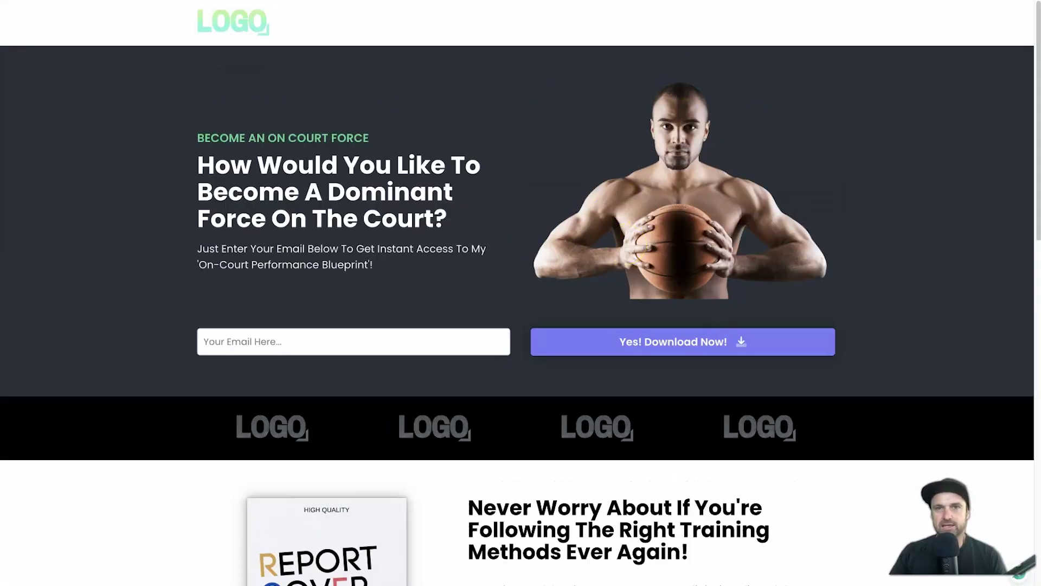
left_click(233, 342)
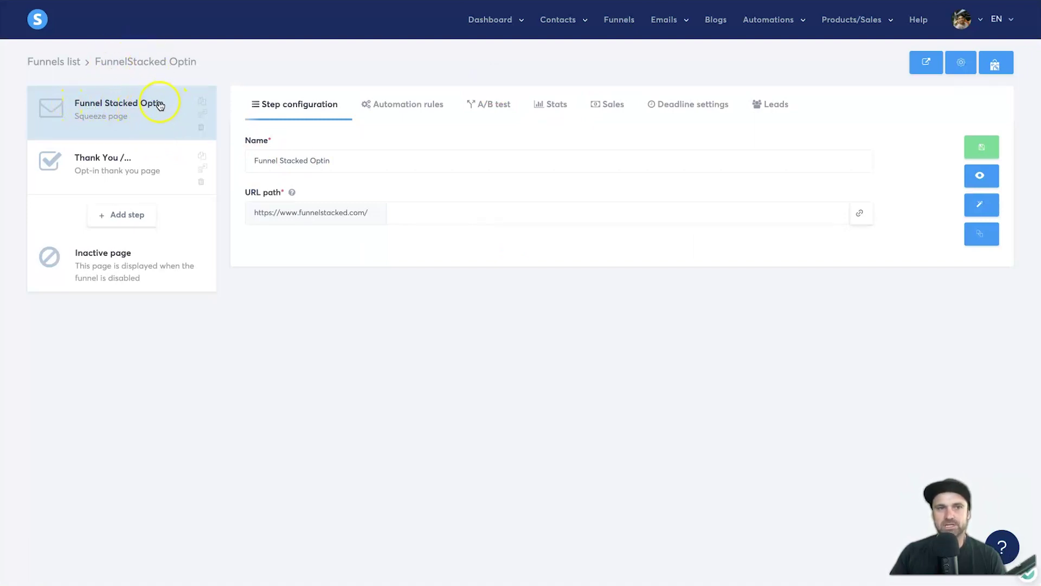
left_click_drag(96, 62, 193, 63)
left_click(183, 63)
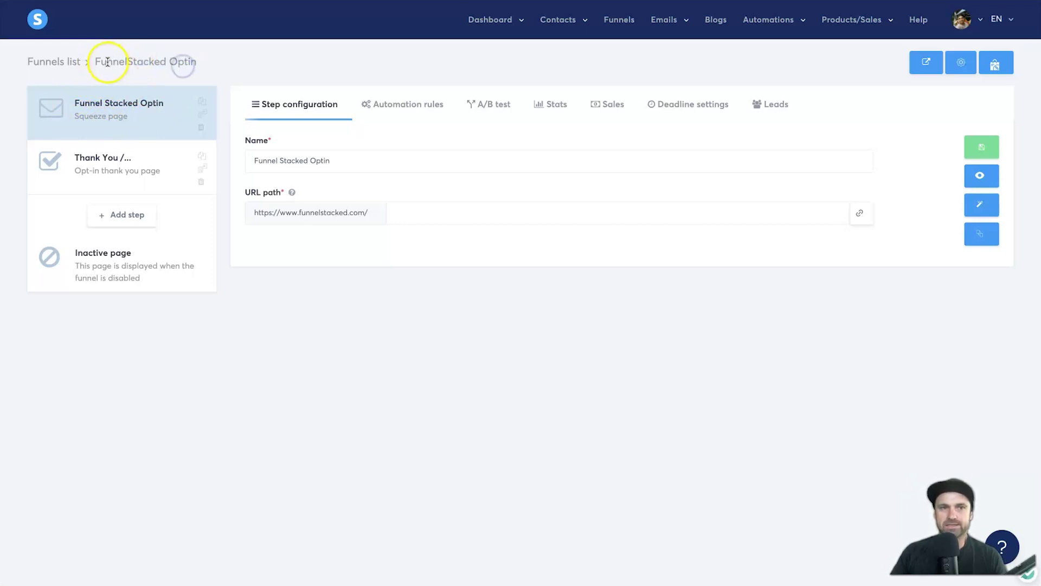
left_click_drag(93, 63, 204, 58)
left_click(204, 58)
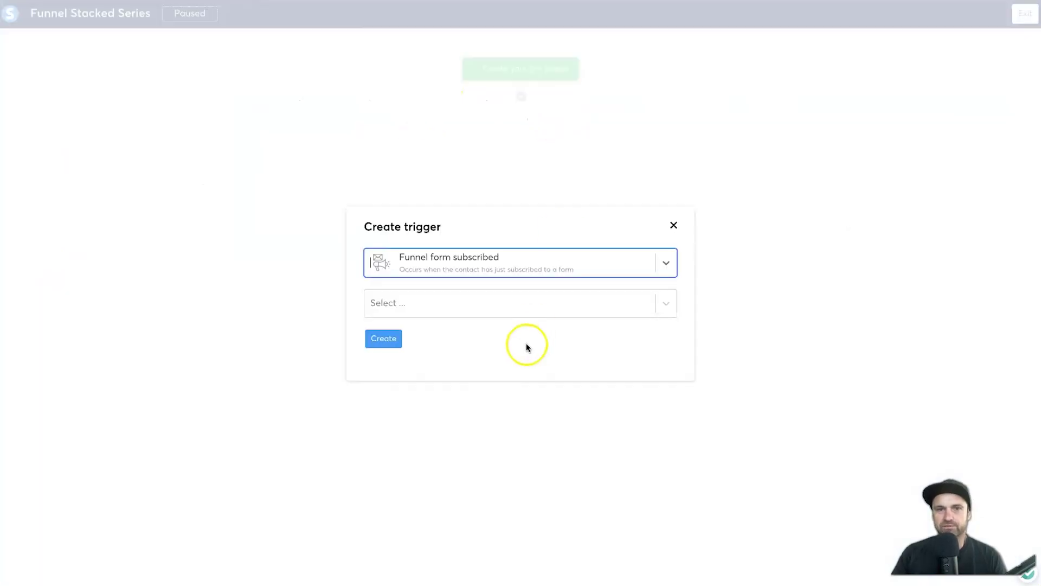
left_click(518, 302)
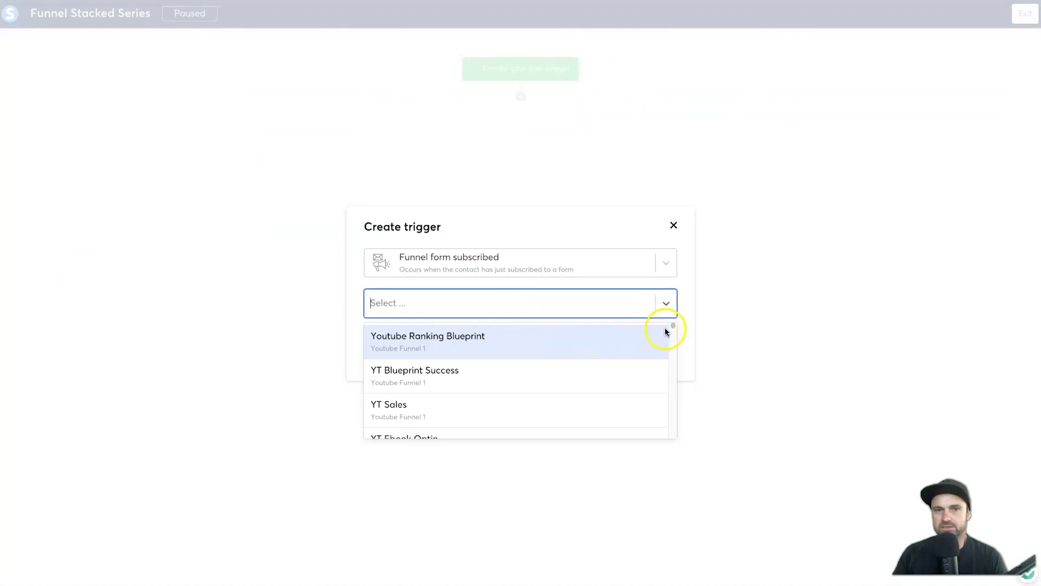
- Create a Funnel form subscribed trigger for the Funnel Stacked Optin form
left_click_drag(673, 327, 678, 405)
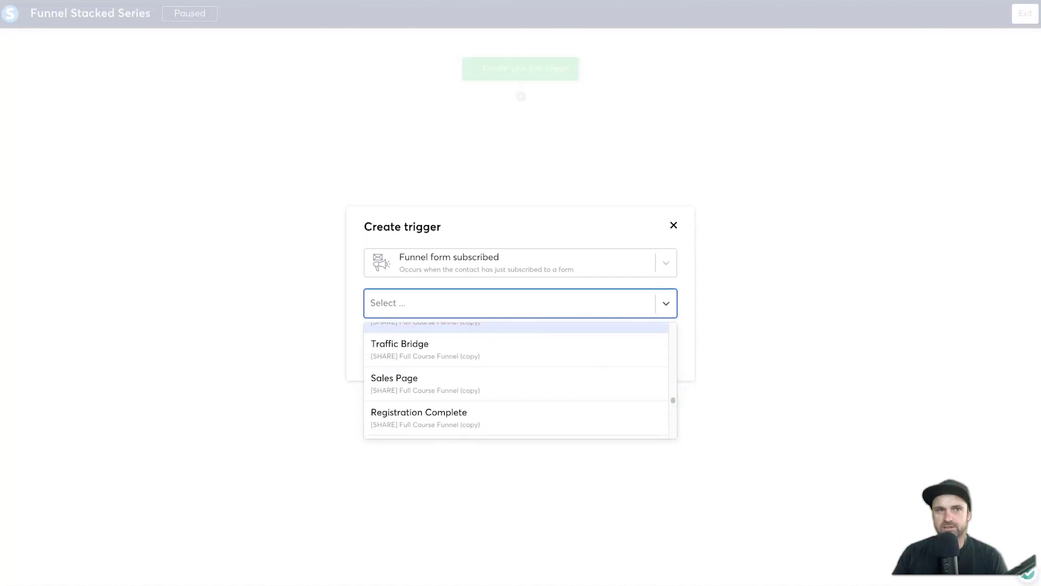
scroll(474, 367, "down", 3)
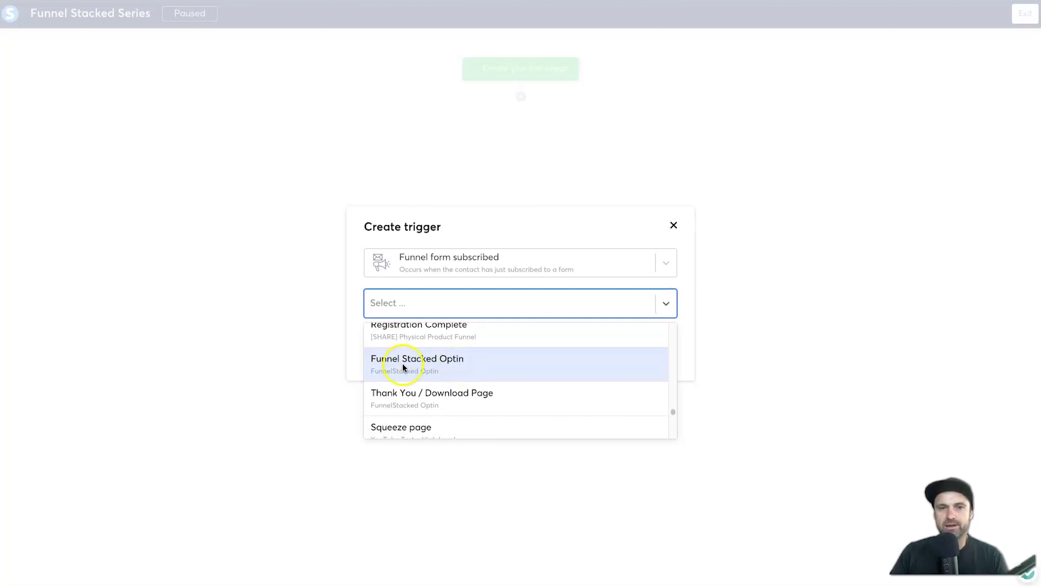
left_click(435, 358)
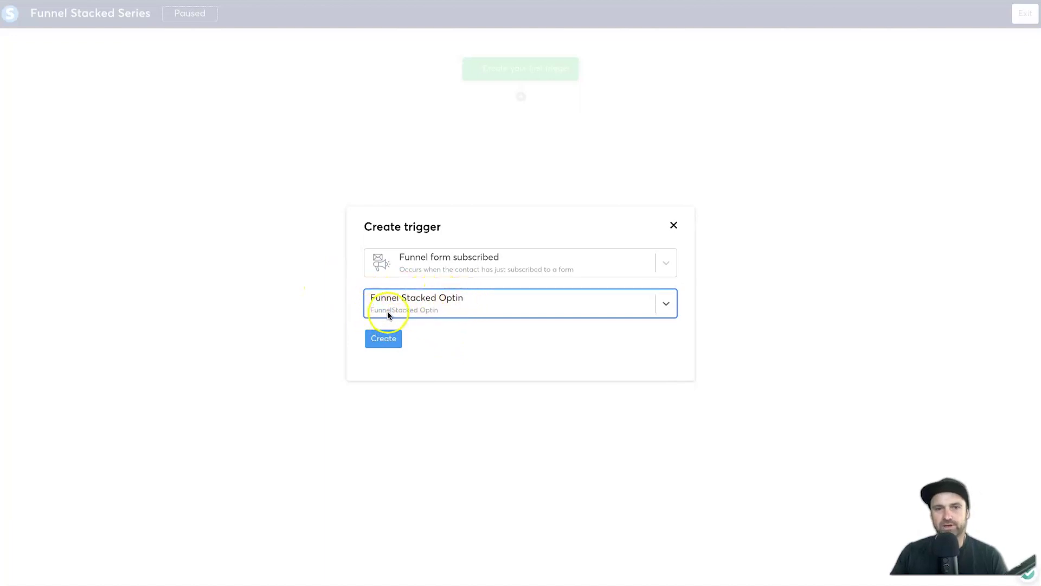
left_click(385, 338)
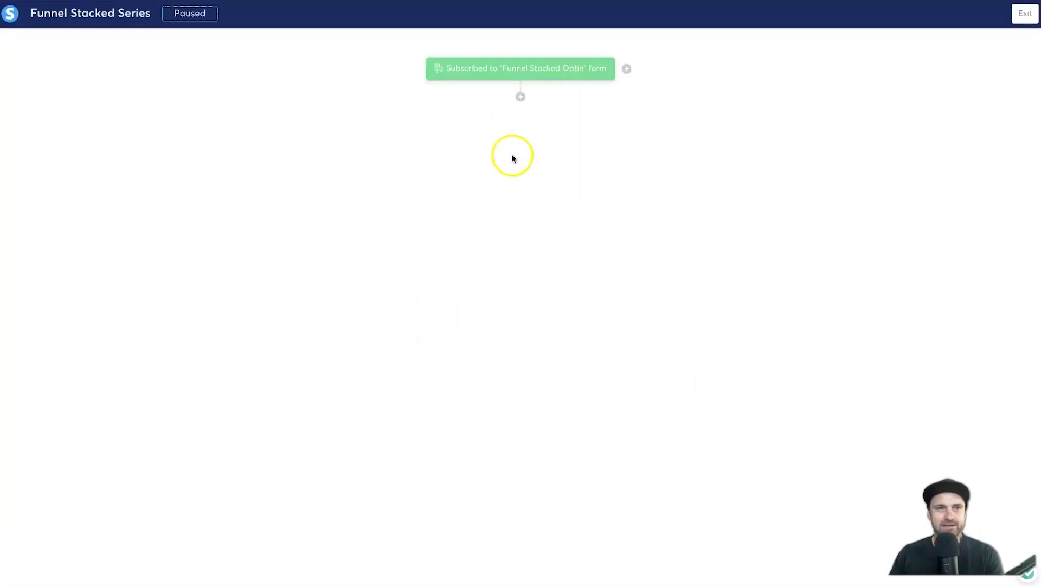
- Add an Apply a tag action with the Funnel Stacked Series tag below the trigger
left_click(521, 97)
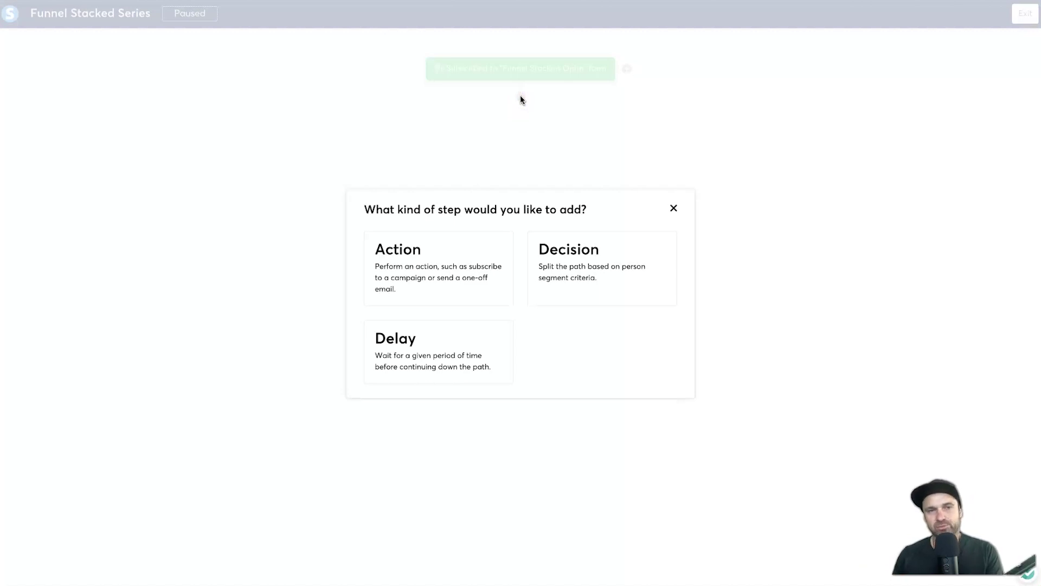
left_click(428, 264)
left_click(430, 263)
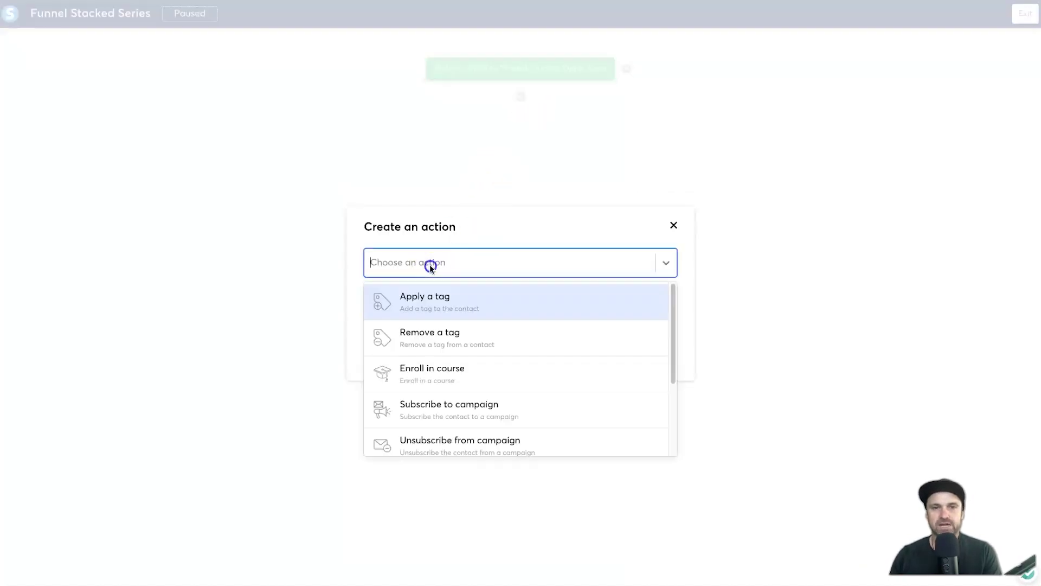
left_click(428, 301)
left_click(439, 293)
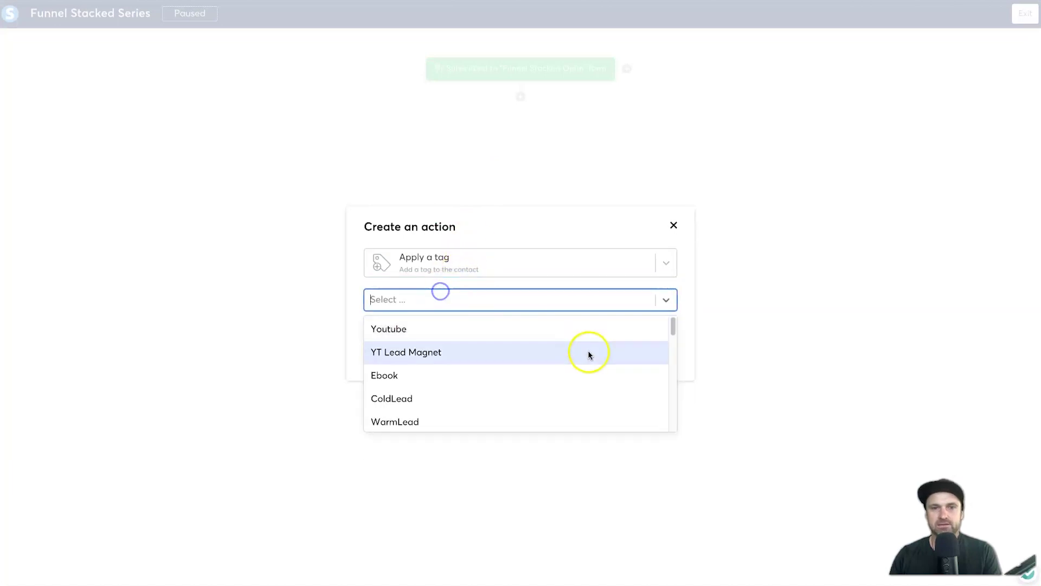
scroll(588, 350, "down", 2)
left_click_drag(672, 343, 675, 437)
left_click(421, 419)
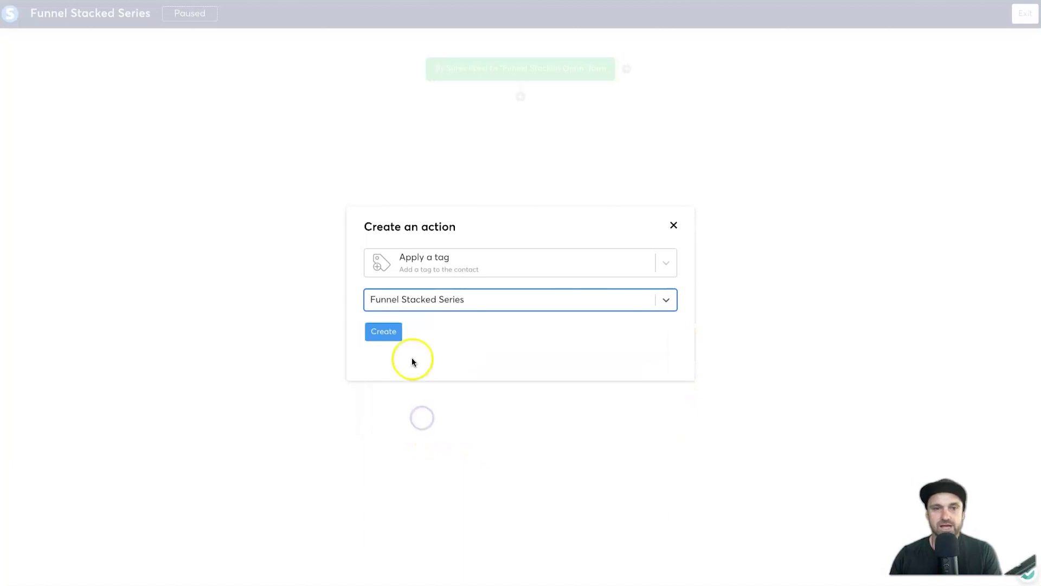
left_click(389, 332)
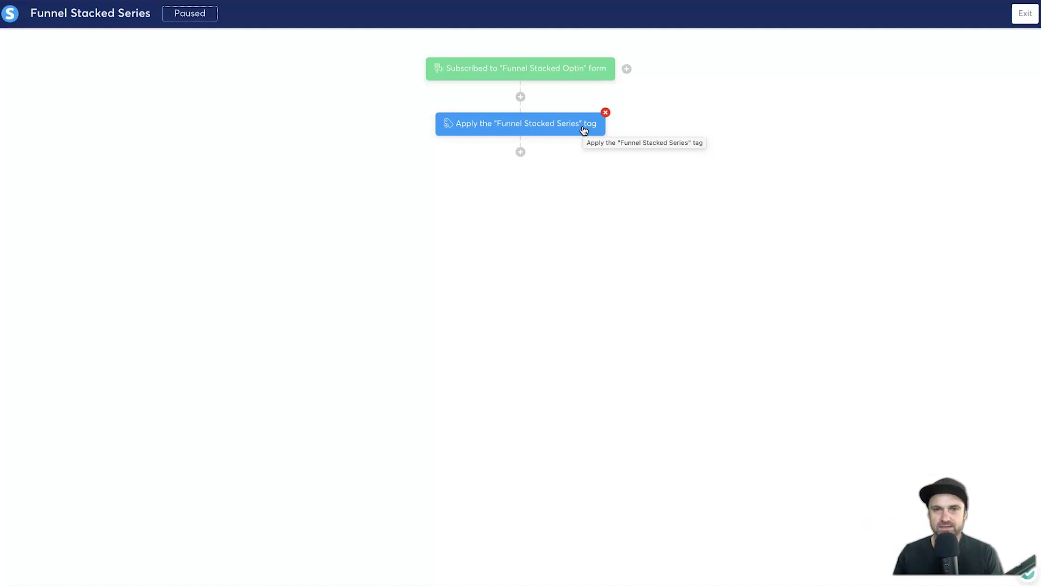
left_click(577, 198)
left_click(522, 174)
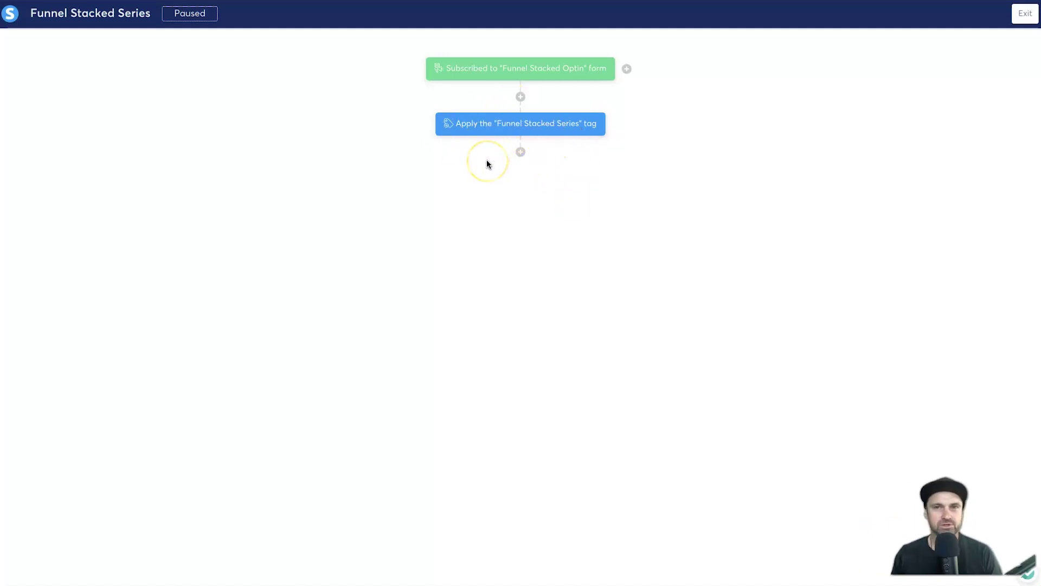
- Add a Send an email action below the tag step and start a new email
left_click(521, 153)
left_click(420, 255)
left_click(418, 259)
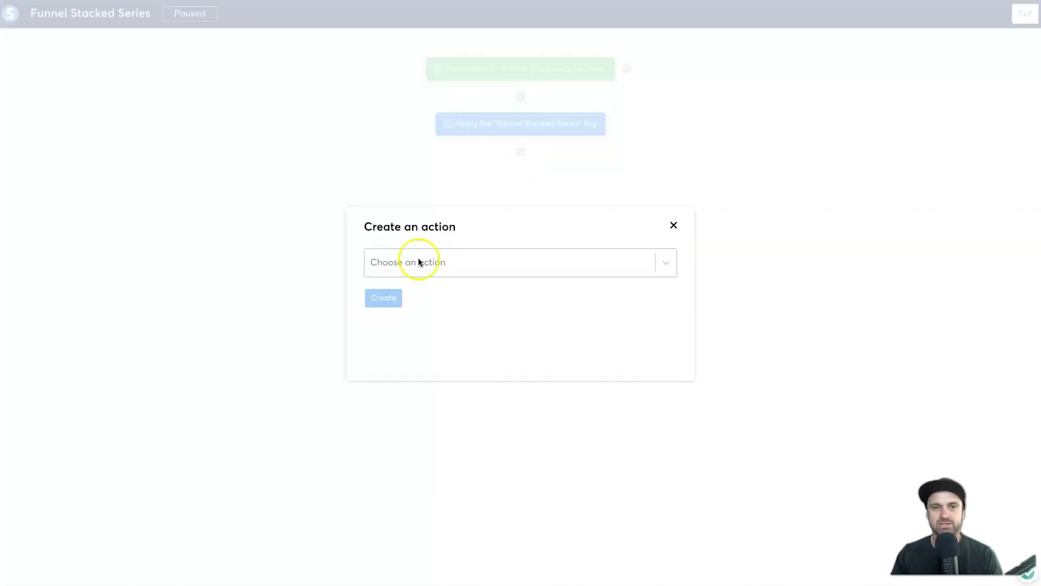
scroll(441, 355, "down", 3)
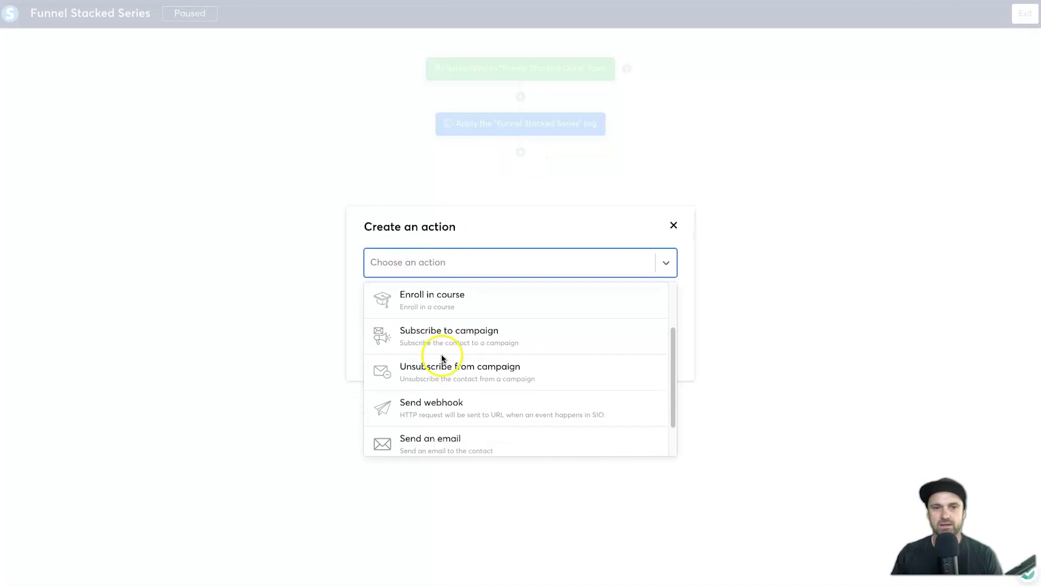
left_click(446, 395)
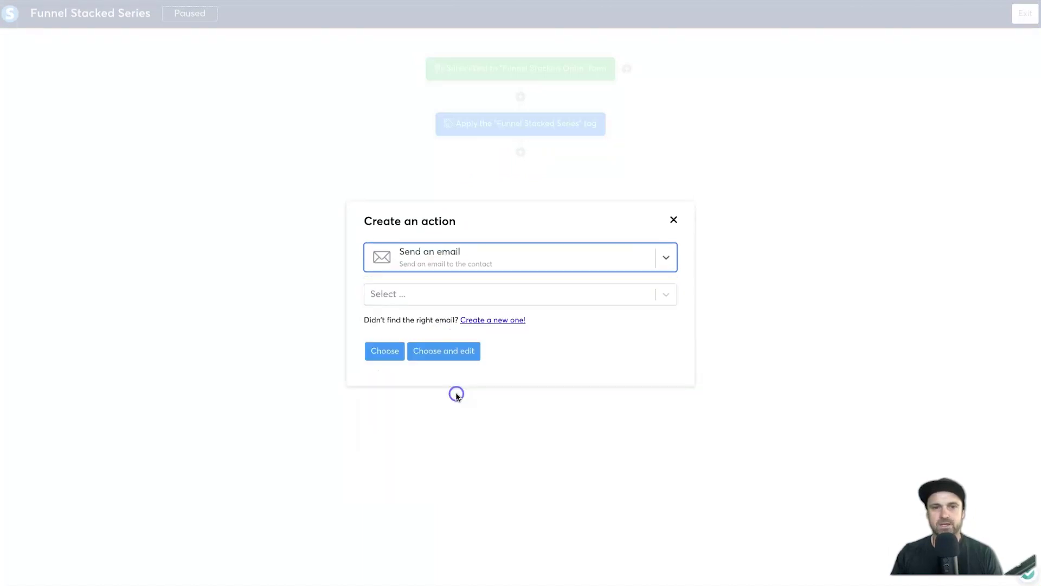
left_click(638, 295)
scroll(600, 344, "down", 10)
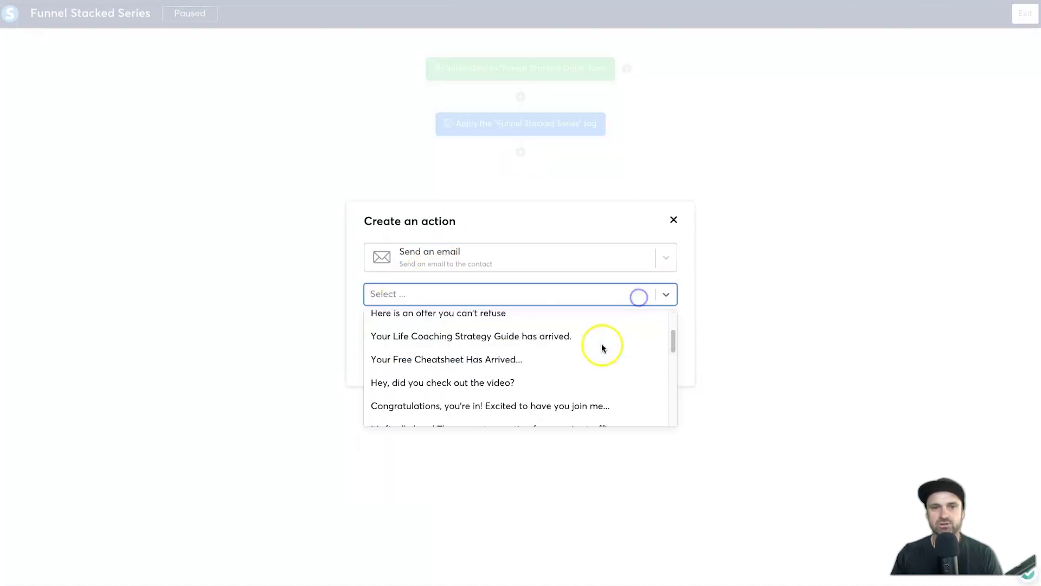
scroll(608, 338, "up", 10)
left_click(668, 287)
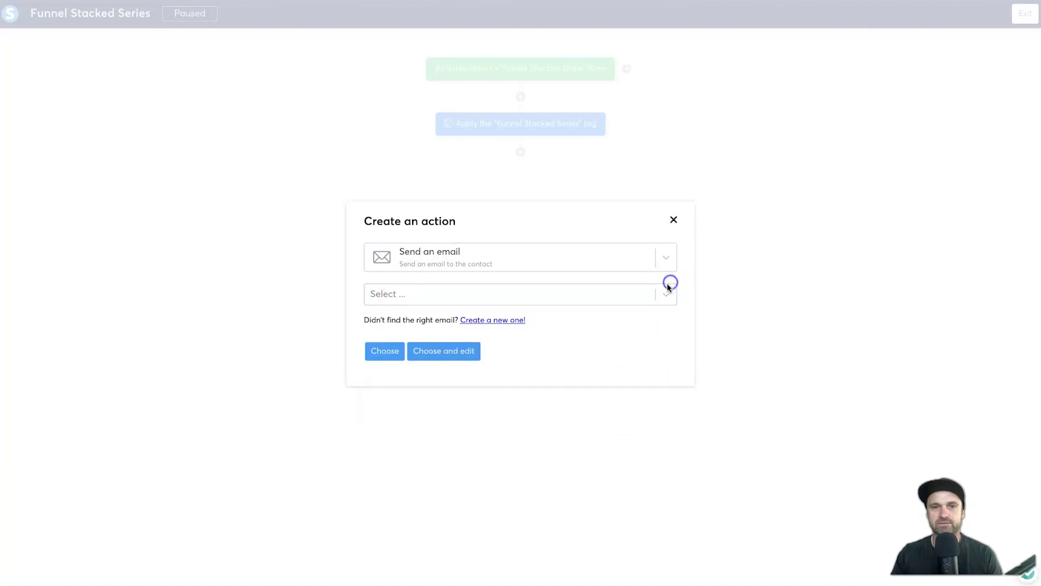
left_click(483, 320)
- Insert 'the' so the subject reads 'Welcome to the Funnel Stacked Series, glad you're here', then save
left_click(453, 257)
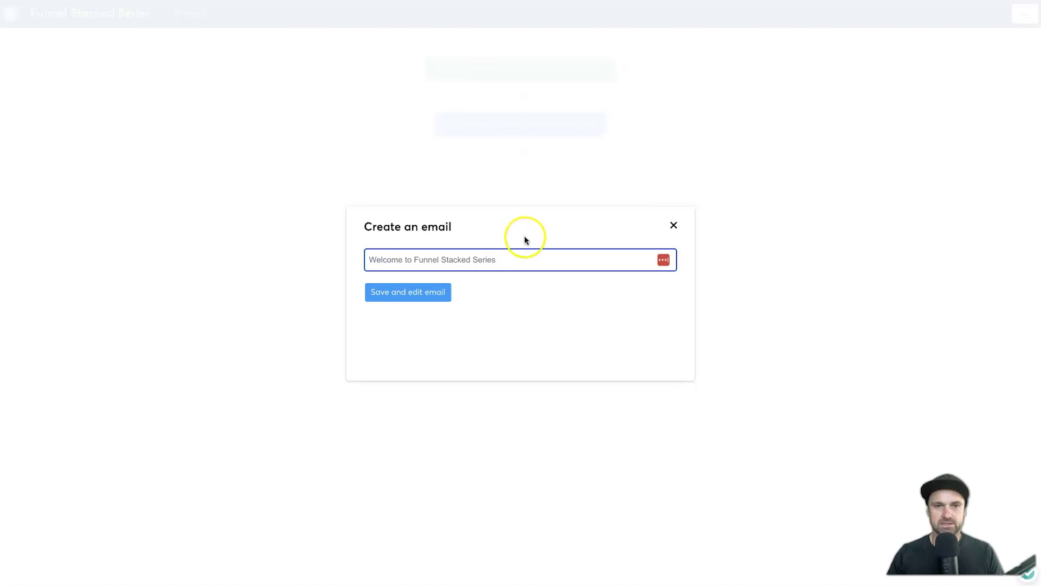
left_click(413, 260)
type("the")
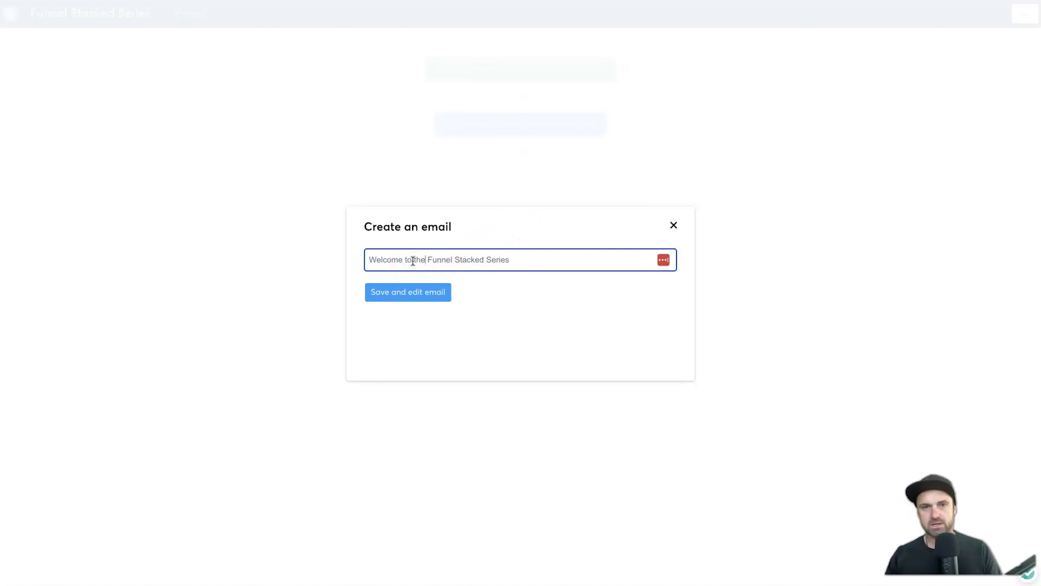
left_click(567, 266)
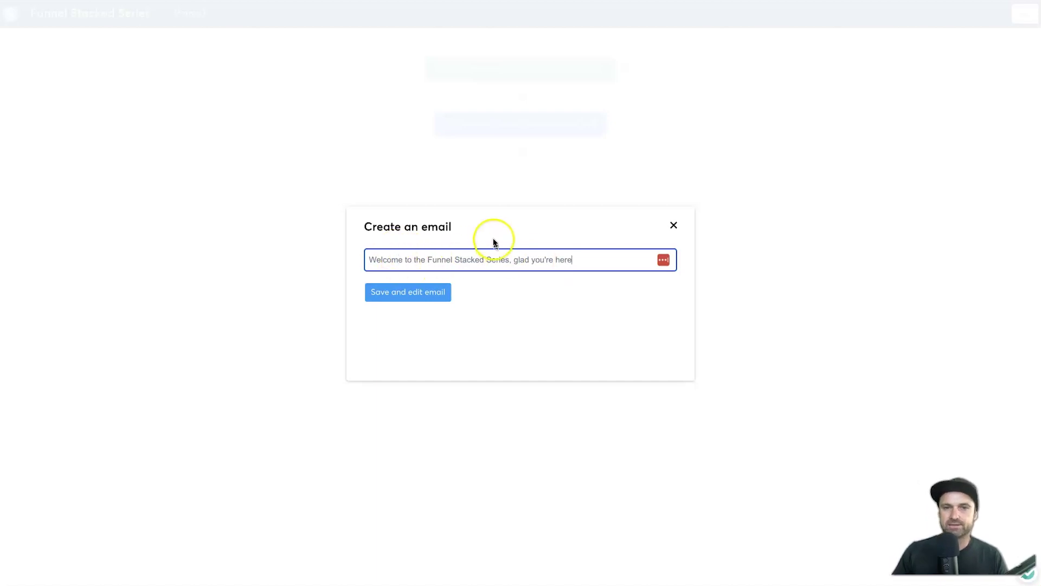
left_click(415, 293)
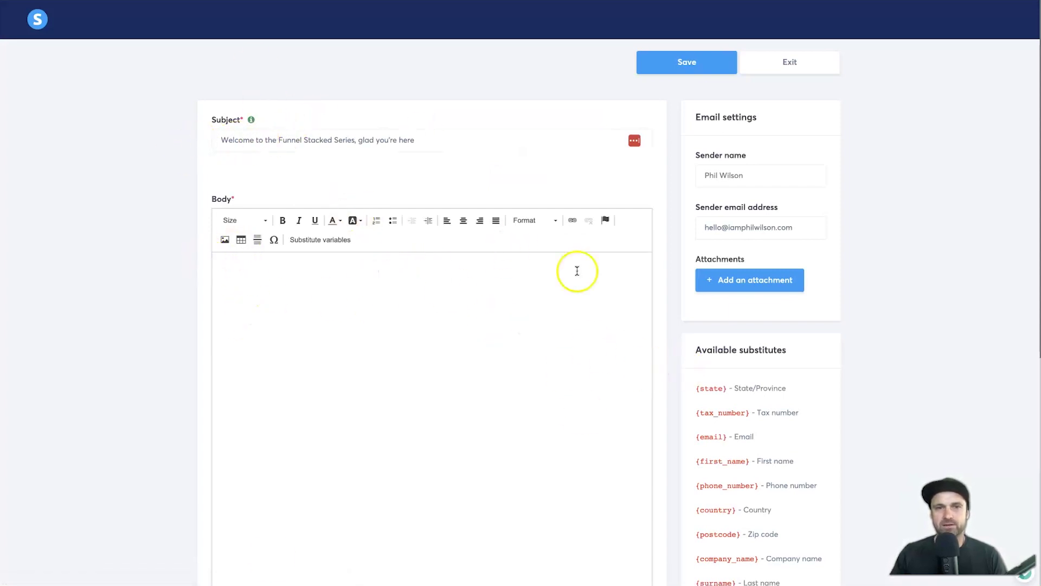
- Append the {first_name} placeholder to the end of the email subject
scroll(599, 488, "down", 7)
scroll(600, 461, "up", 7)
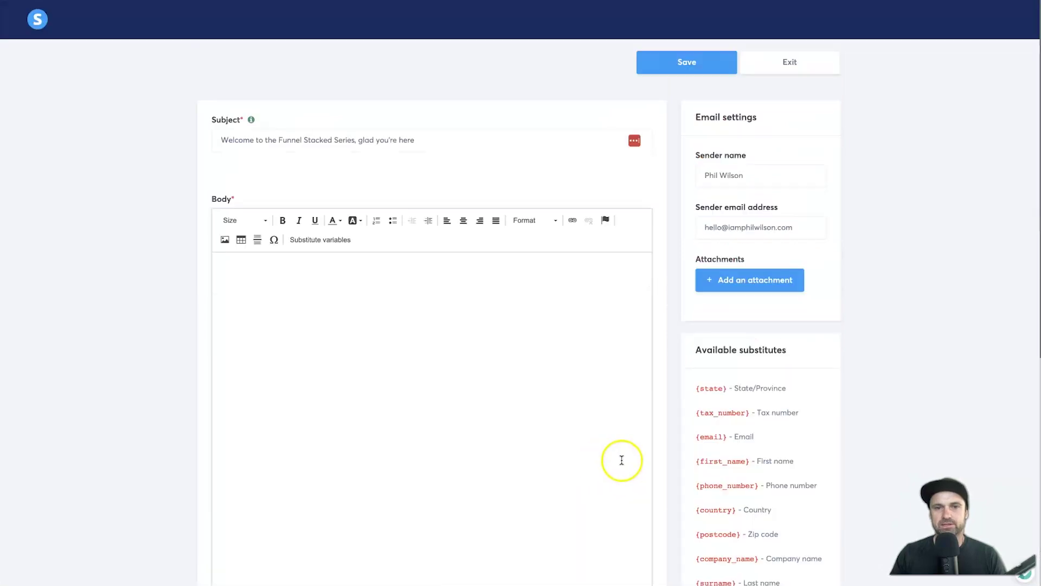
left_click_drag(695, 462, 746, 459)
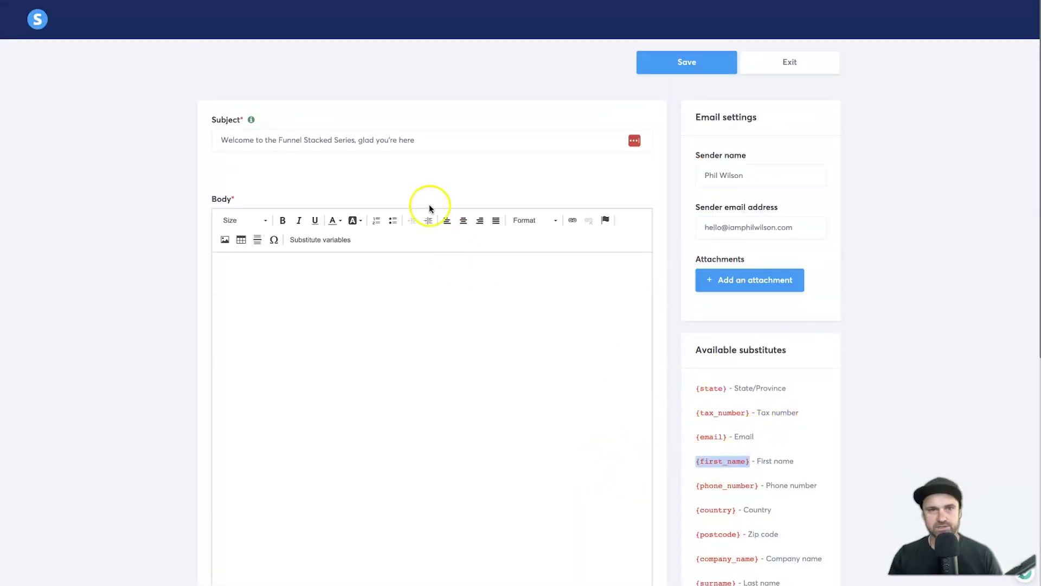
left_click(425, 141)
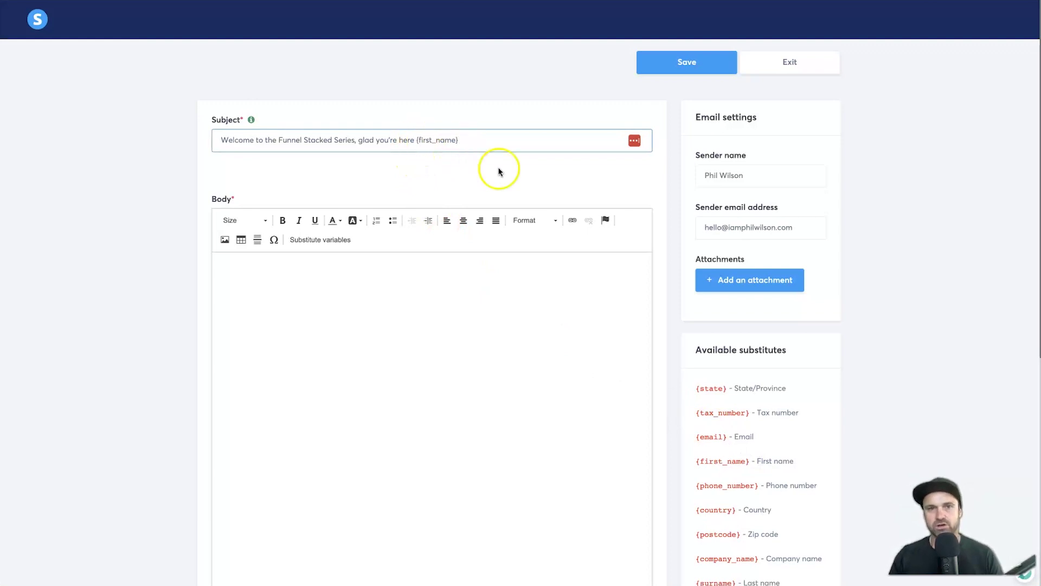
left_click_drag(753, 460, 808, 458)
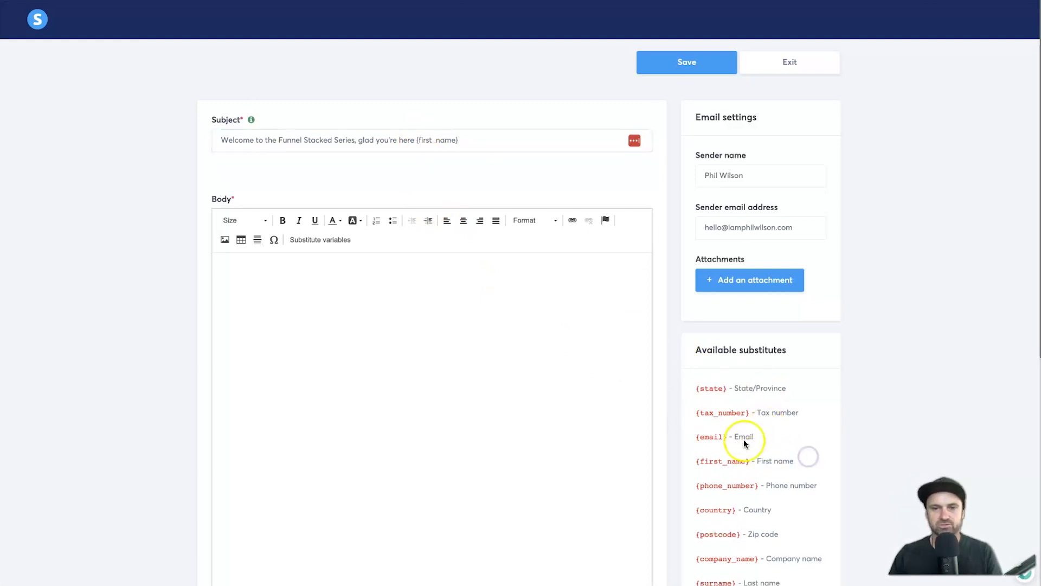
- Write a body beginning 'Thanks for stopping by' and save the welcome email
left_click(456, 361)
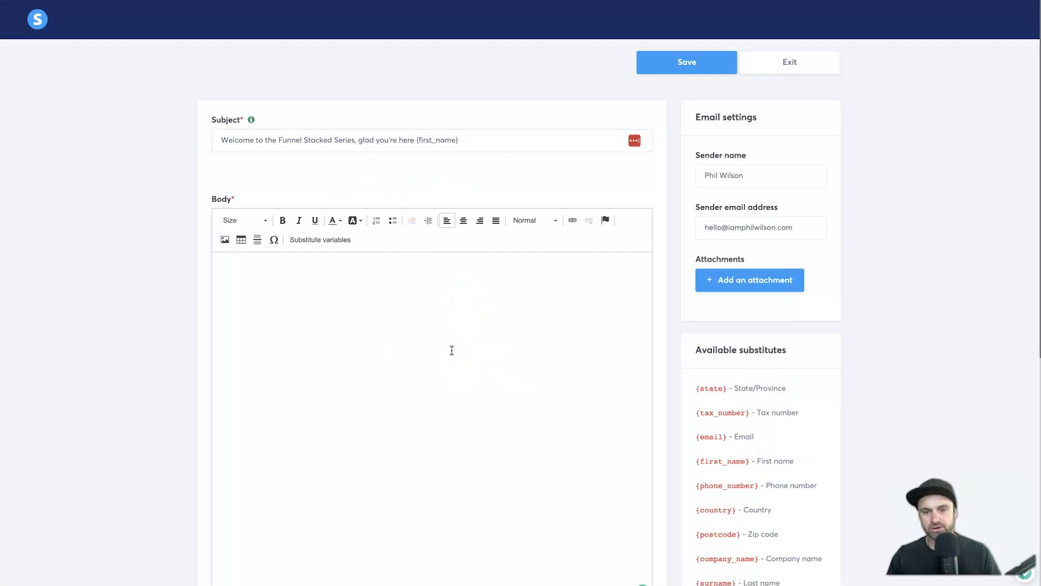
left_click_drag(452, 350, 509, 319)
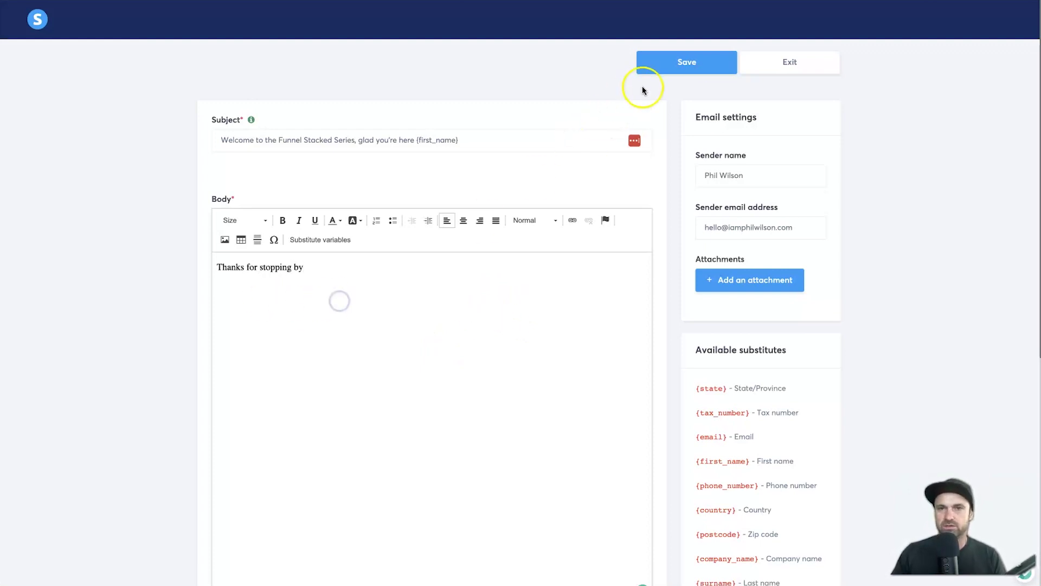
left_click(672, 66)
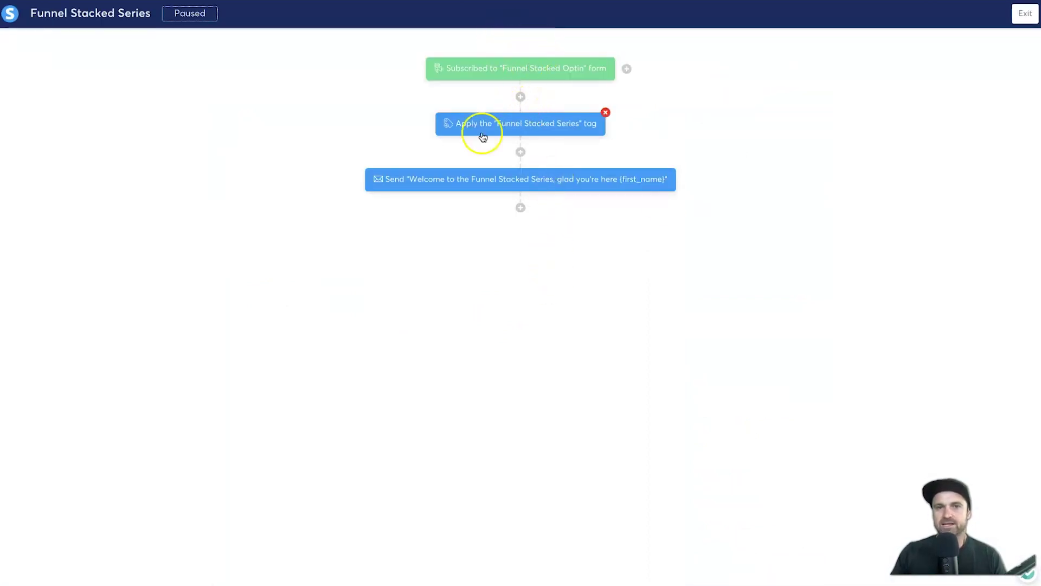
- Add a 1-day delay after the welcome email
mouse_move(500, 180)
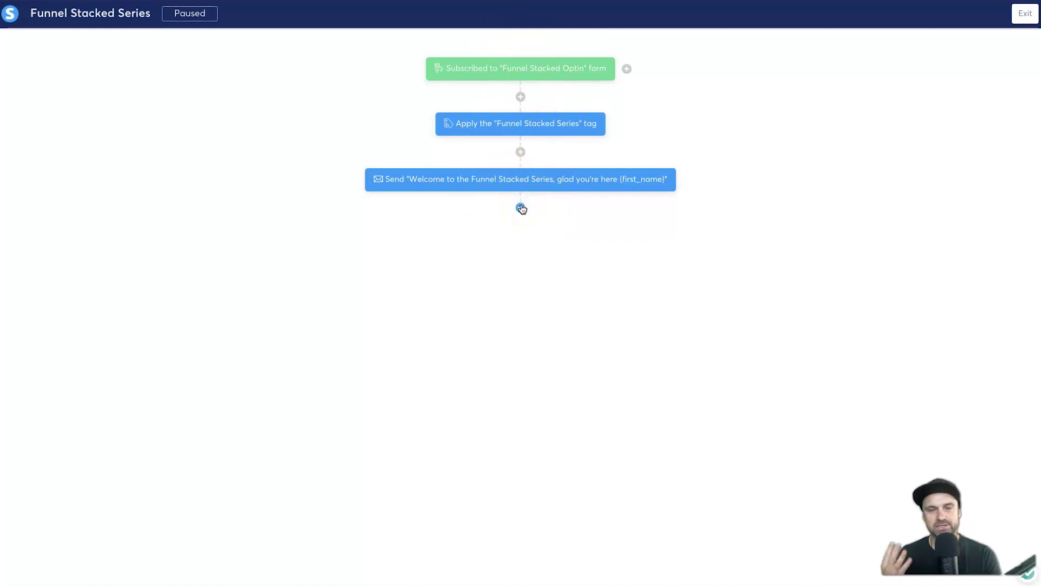
left_click(520, 209)
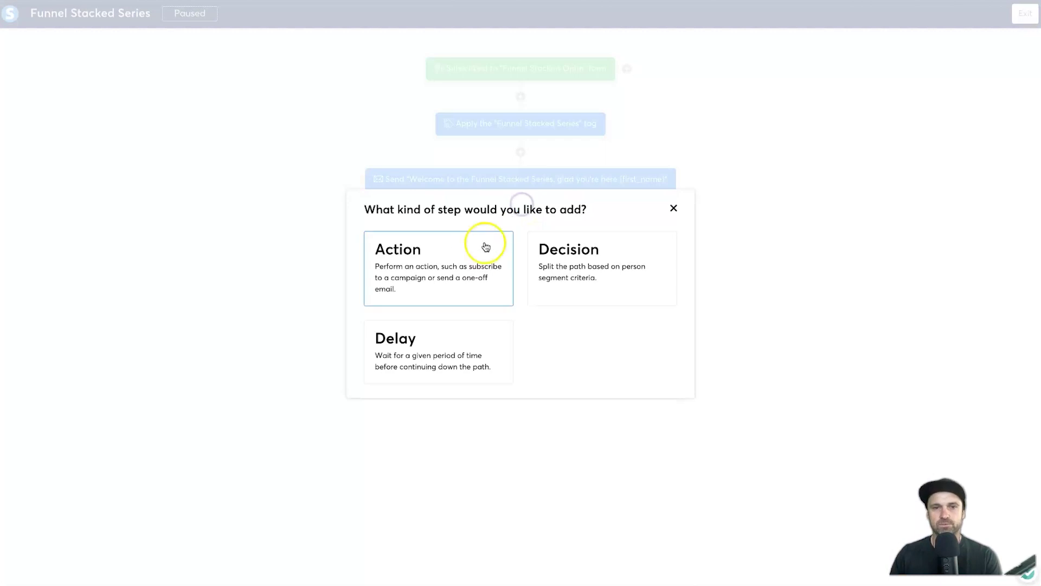
left_click(427, 339)
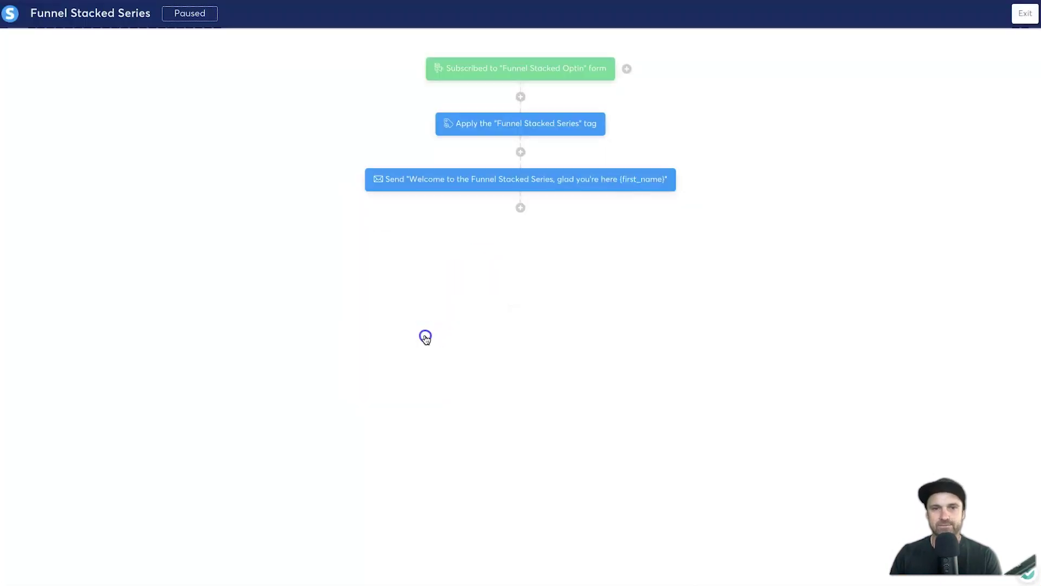
left_click(499, 280)
left_click(495, 310)
left_click(386, 311)
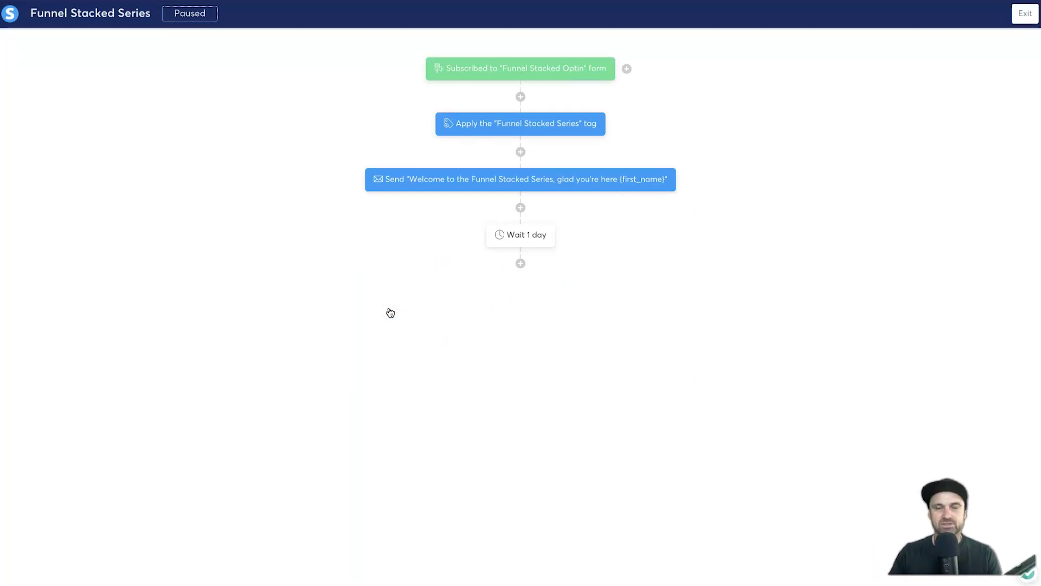
- Add a Send an email action using the 'This is an email!' email
left_click(521, 264)
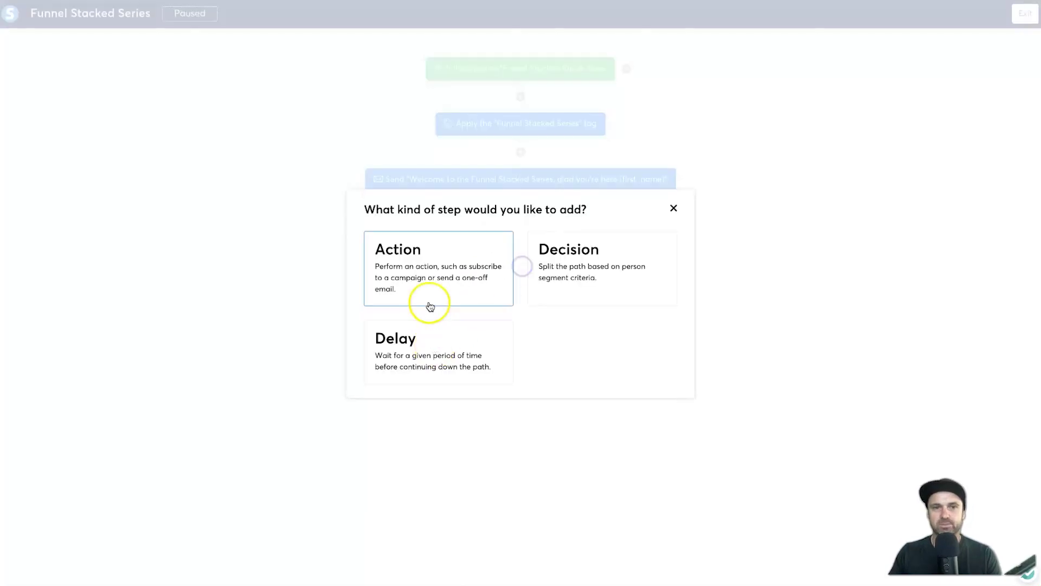
left_click(430, 301)
left_click(421, 263)
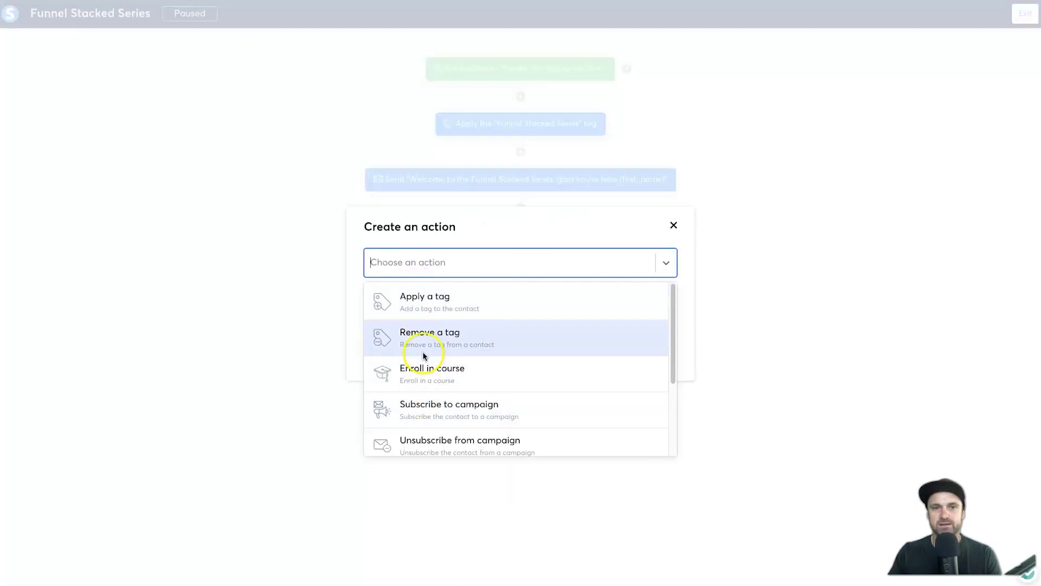
scroll(423, 358, "down", 2)
left_click(429, 404)
left_click(432, 290)
left_click(423, 322)
left_click(393, 351)
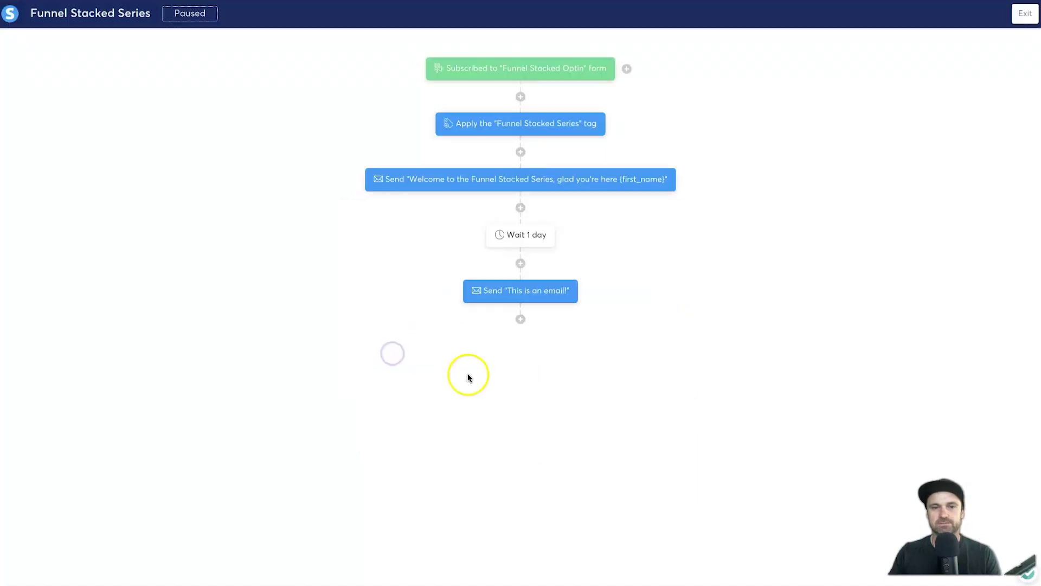
- Add a second 1-day delay after that email
left_click(521, 320)
left_click(457, 325)
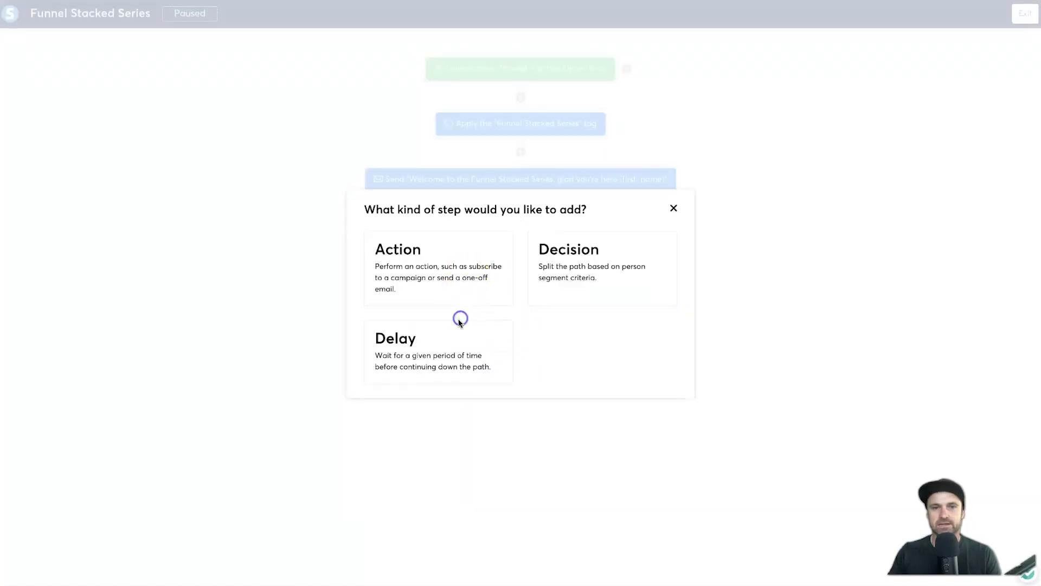
left_click(481, 293)
left_click(493, 308)
left_click(381, 314)
- Add a Send an email action using the Parenting ebook email
left_click(520, 375)
left_click(416, 260)
left_click(444, 251)
scroll(446, 345, "down", 1)
scroll(446, 345, "down", 4)
left_click(438, 435)
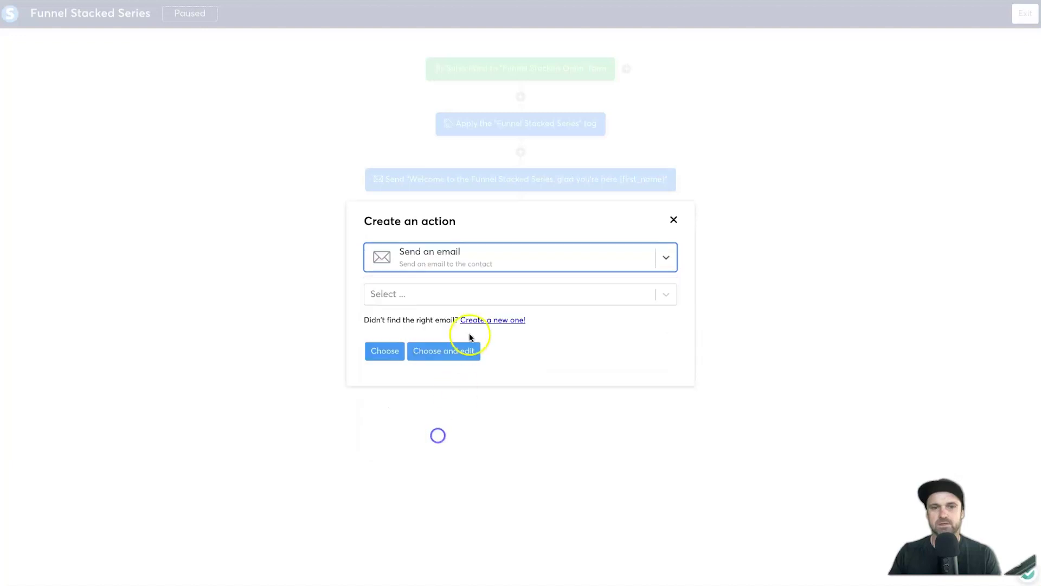
left_click(390, 293)
left_click(397, 343)
left_click(388, 351)
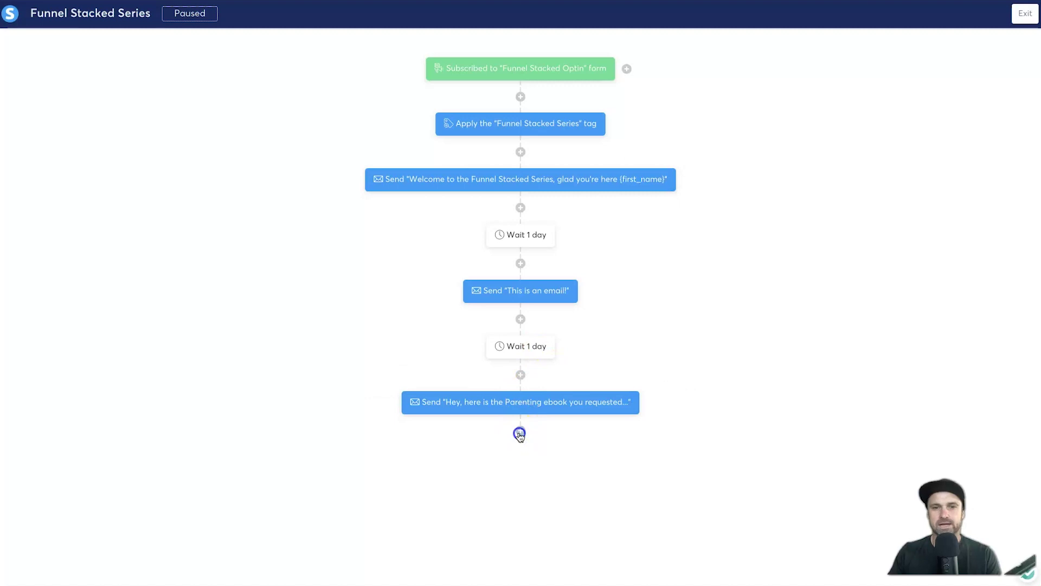
- Add a third 1-day delay after the Parenting ebook email
left_click(519, 434)
left_click(429, 334)
left_click(471, 279)
left_click(486, 303)
left_click(392, 315)
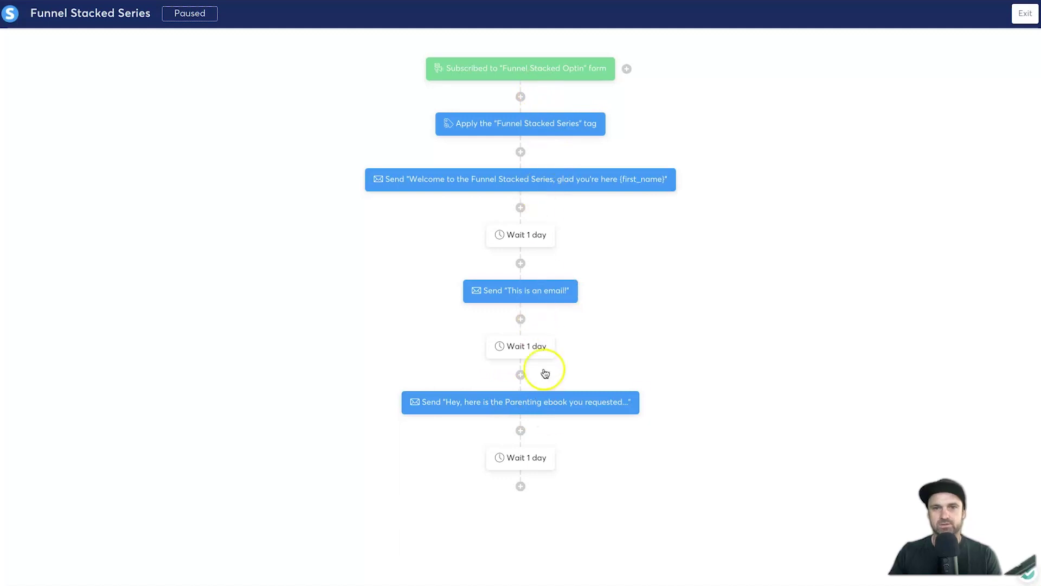
- Add a Send an email action using 'Video 1: The Strategy & Affiliate Role'
left_click(520, 485)
left_click(425, 302)
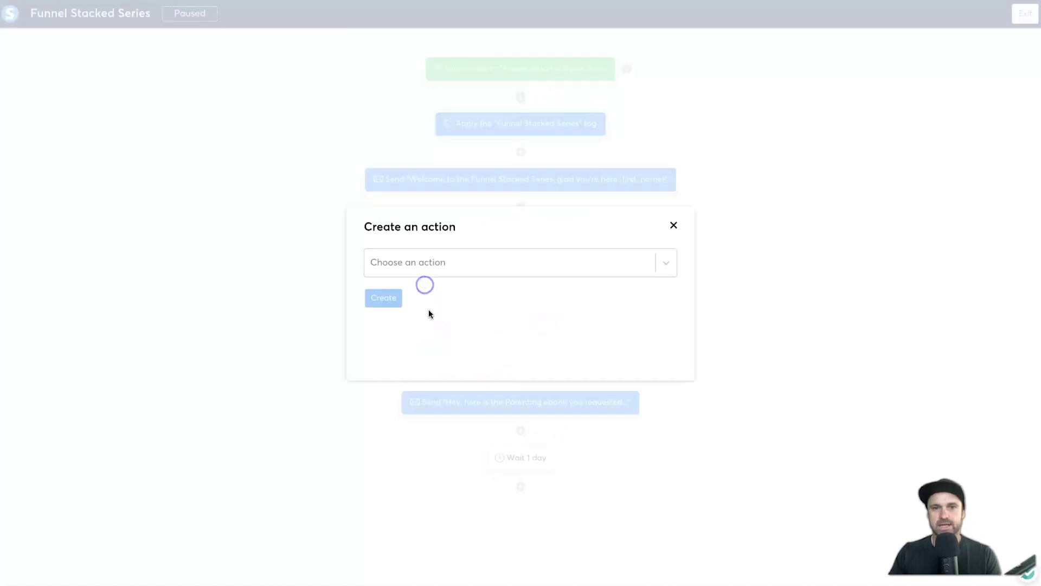
left_click(432, 263)
scroll(445, 397, "down", 3)
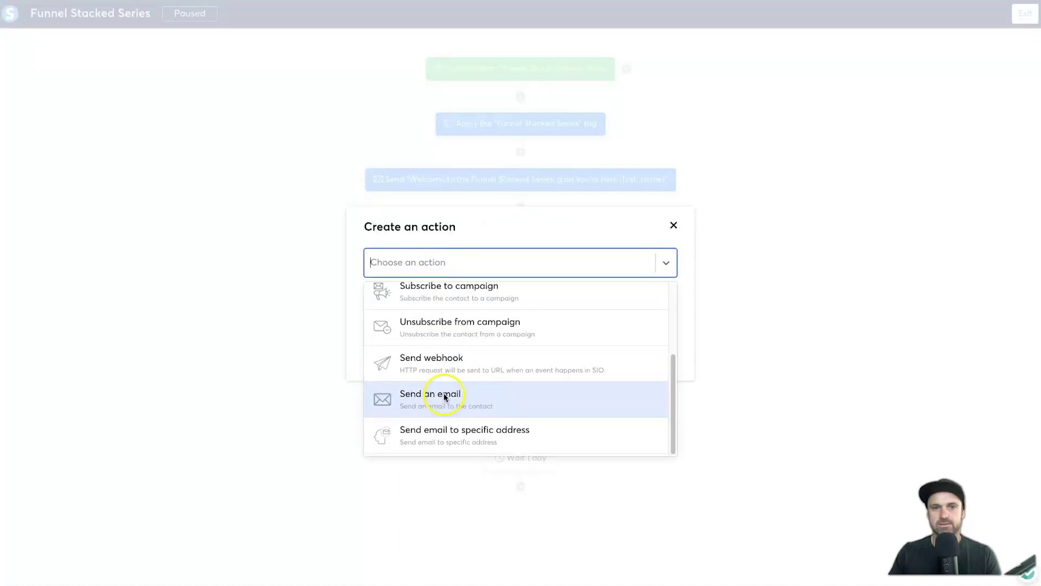
left_click(431, 395)
left_click(476, 300)
left_click(458, 379)
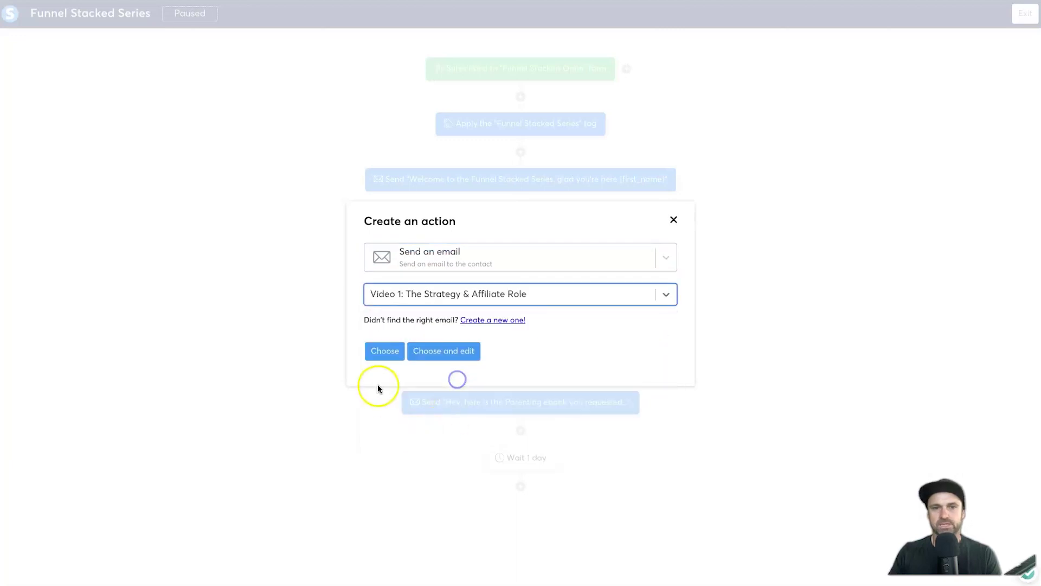
left_click(379, 349)
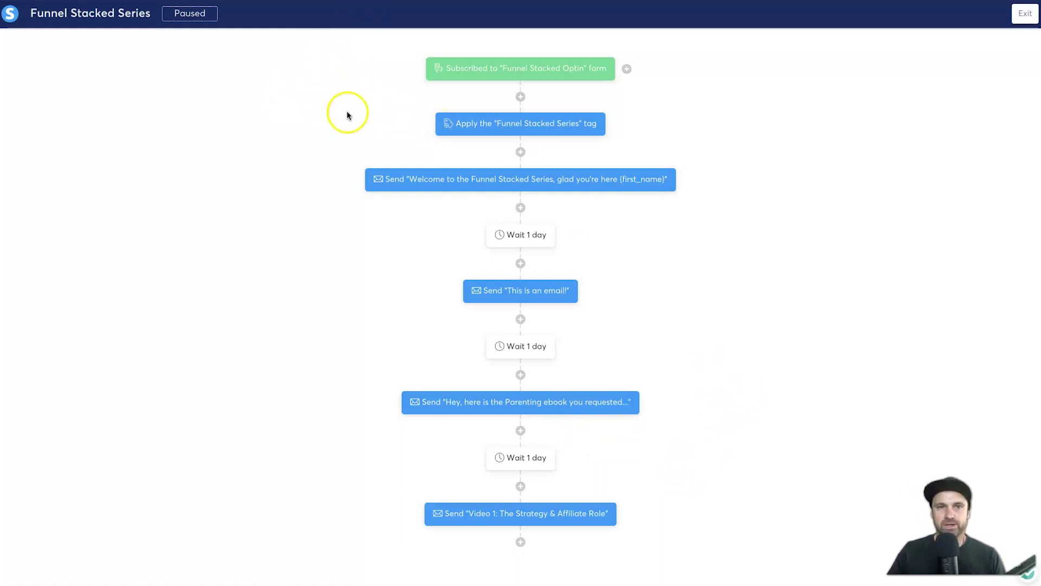
left_click(538, 136)
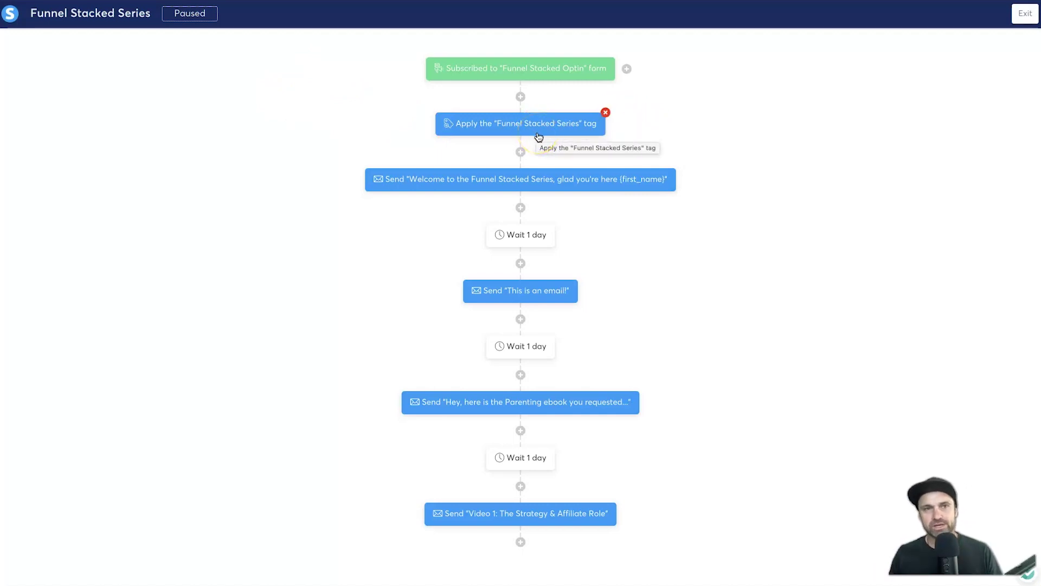
- Change the trigger to Enrolled in course for Systeme io Accelerator (by Funnel Scene)
left_click(526, 82)
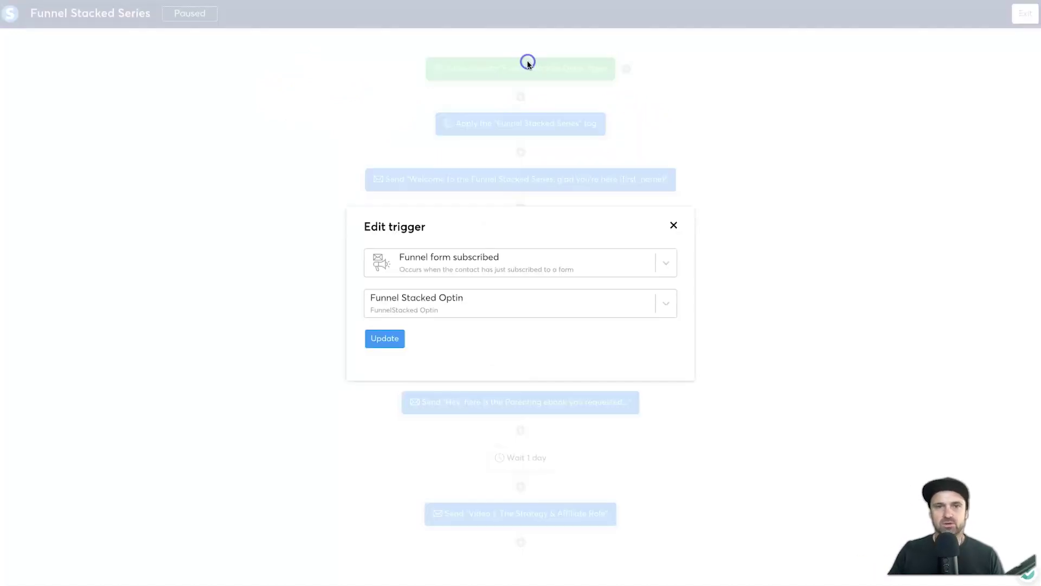
left_click(418, 271)
scroll(488, 367, "down", 3)
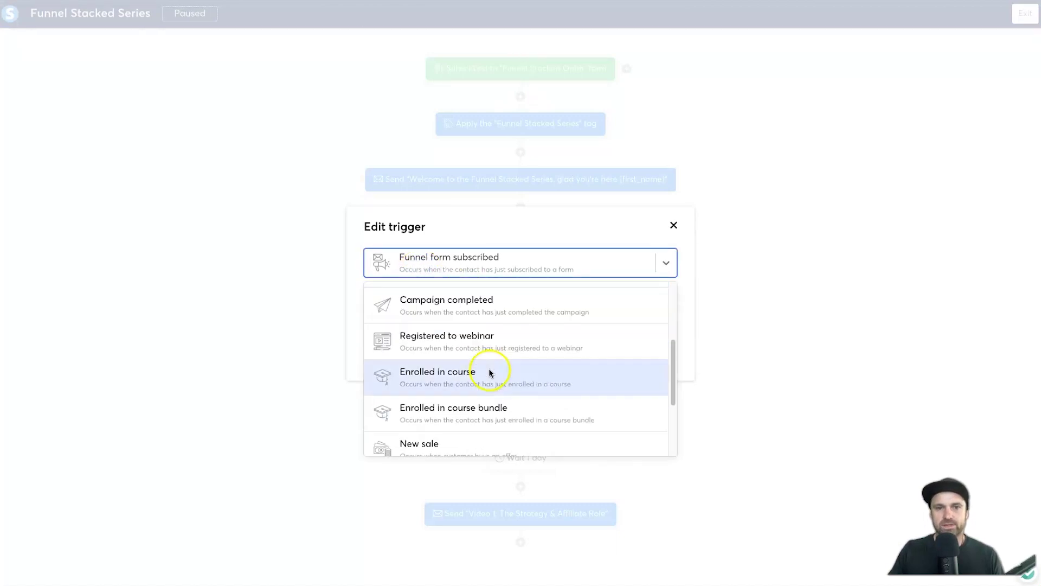
left_click(490, 373)
left_click(489, 302)
scroll(466, 369, "down", 1)
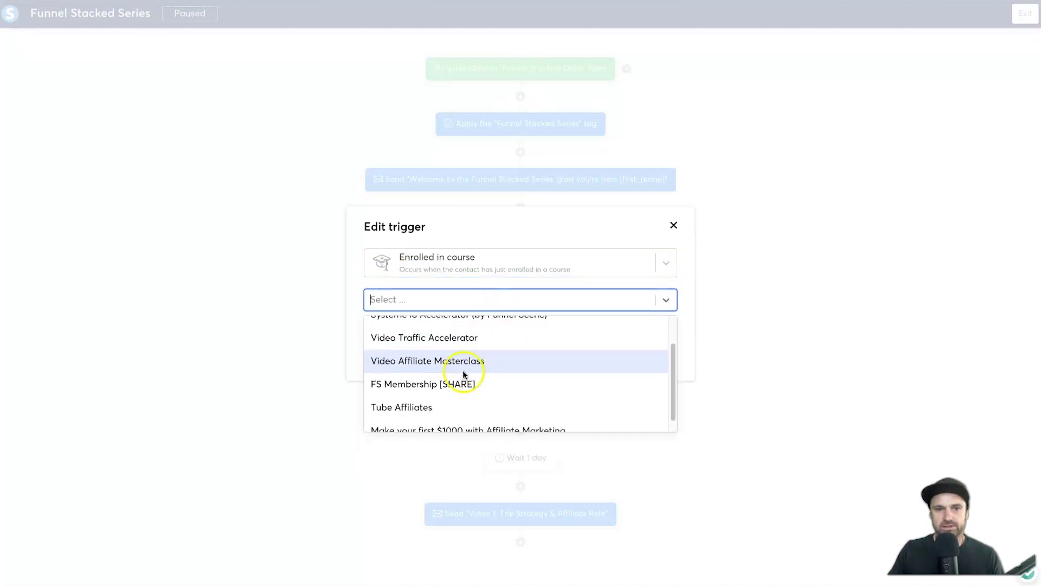
scroll(410, 390, "up", 1)
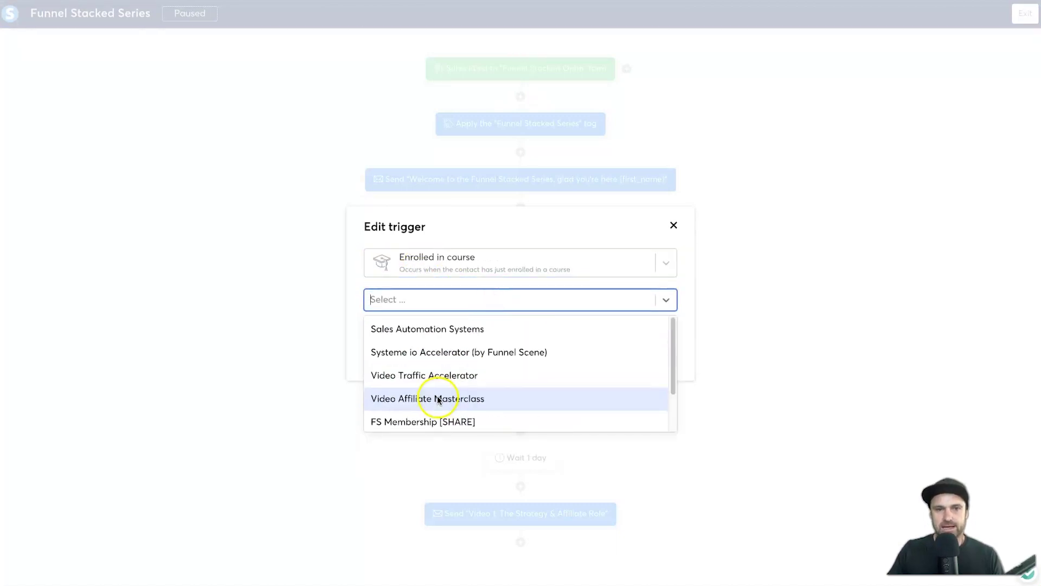
left_click(460, 351)
left_click(386, 330)
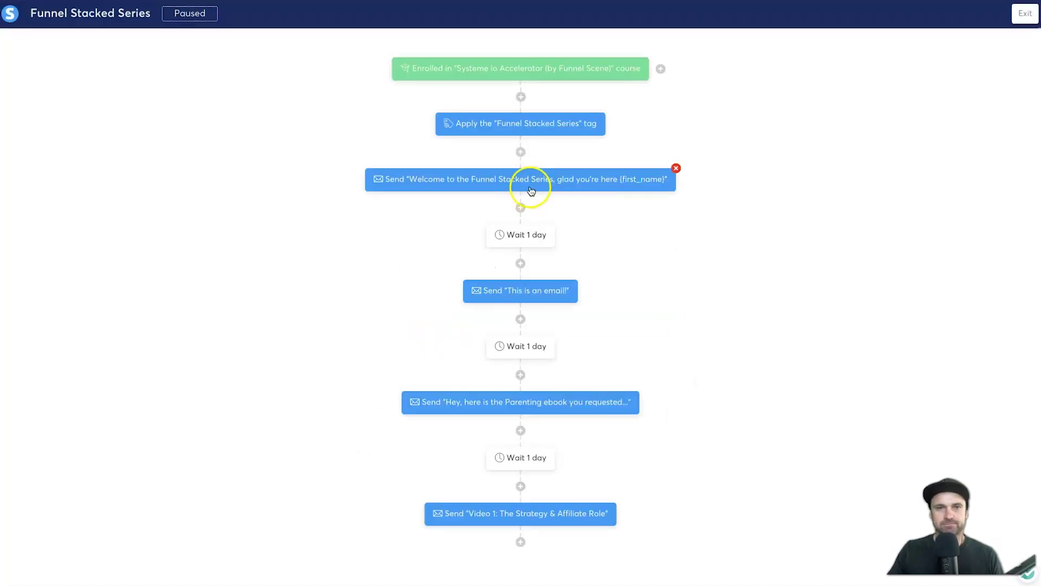
left_click(521, 98)
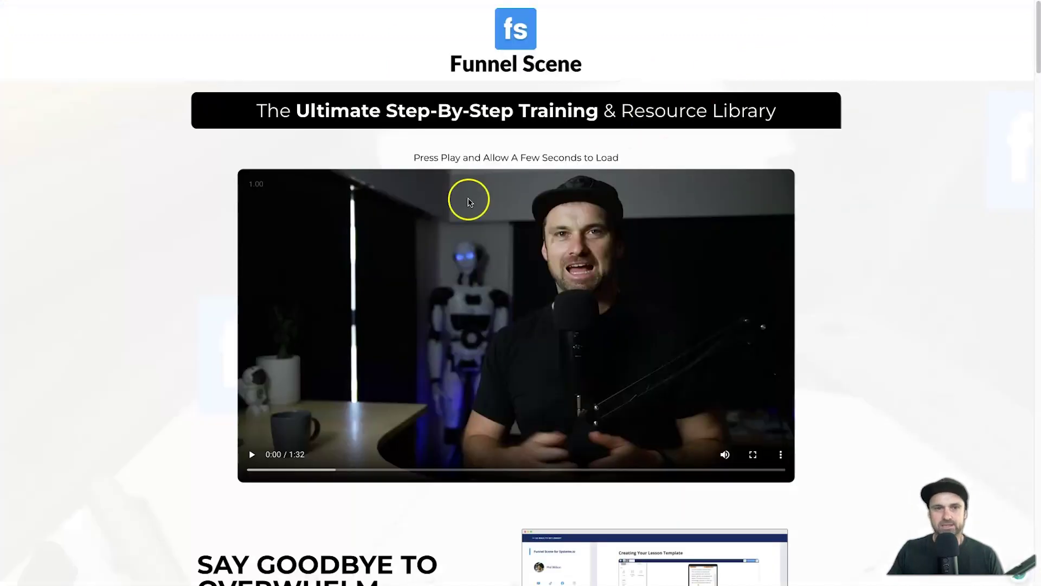
scroll(456, 206, "down", 15)
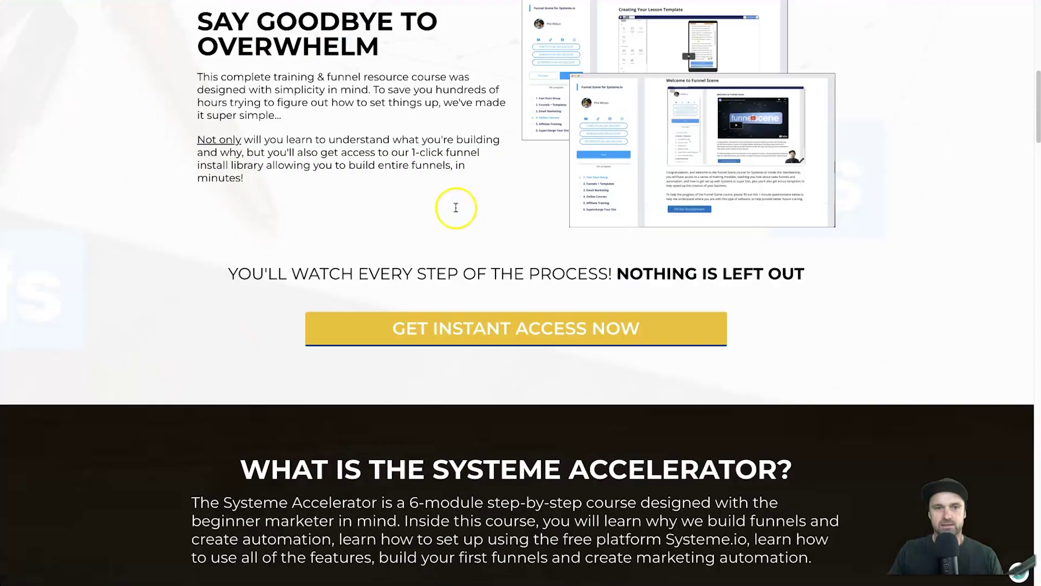
scroll(424, 232, "down", 20)
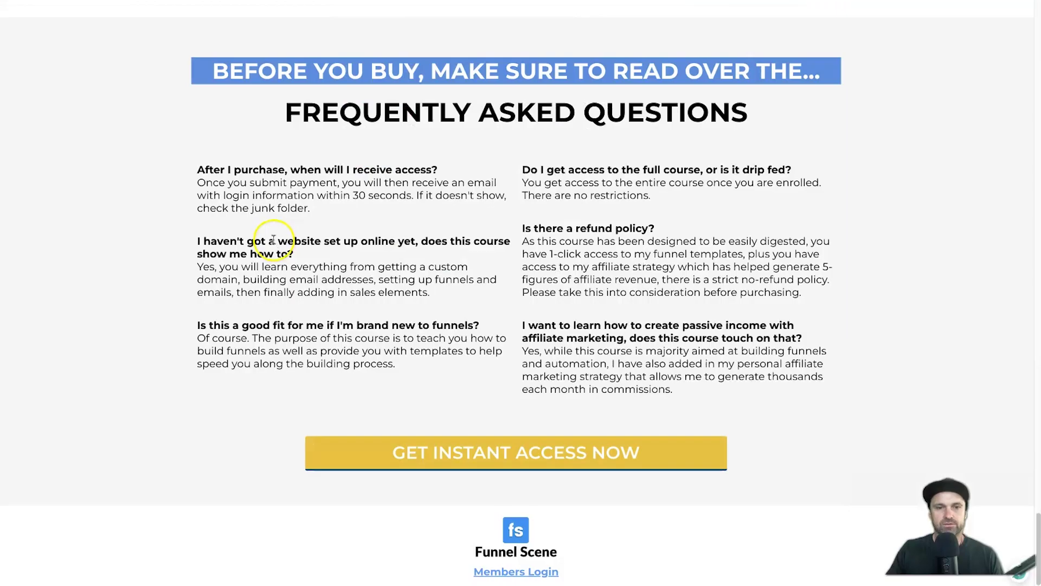
right_click(117, 230)
left_click(146, 271)
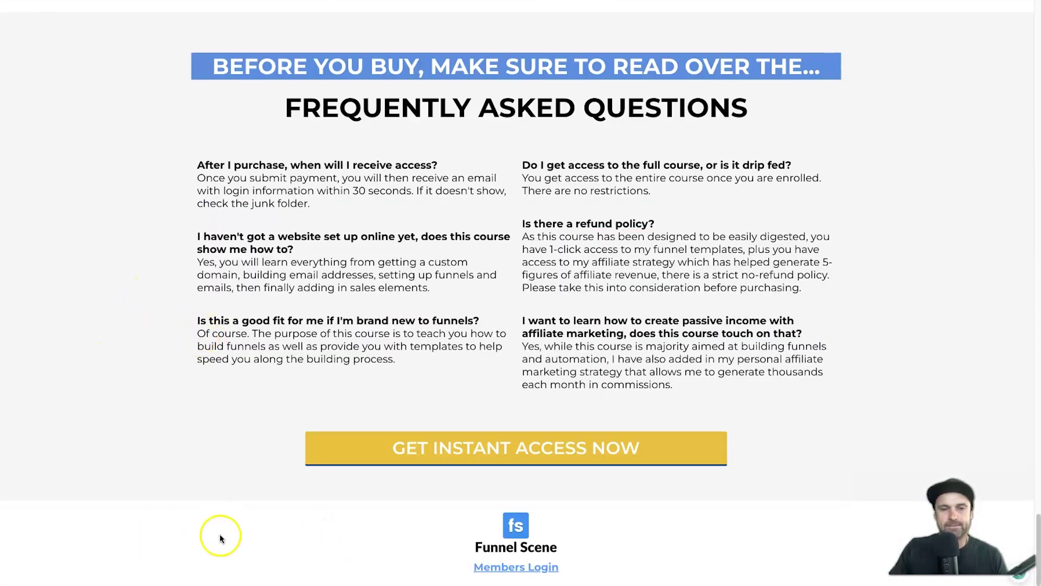
scroll(18, 559, "up", 20)
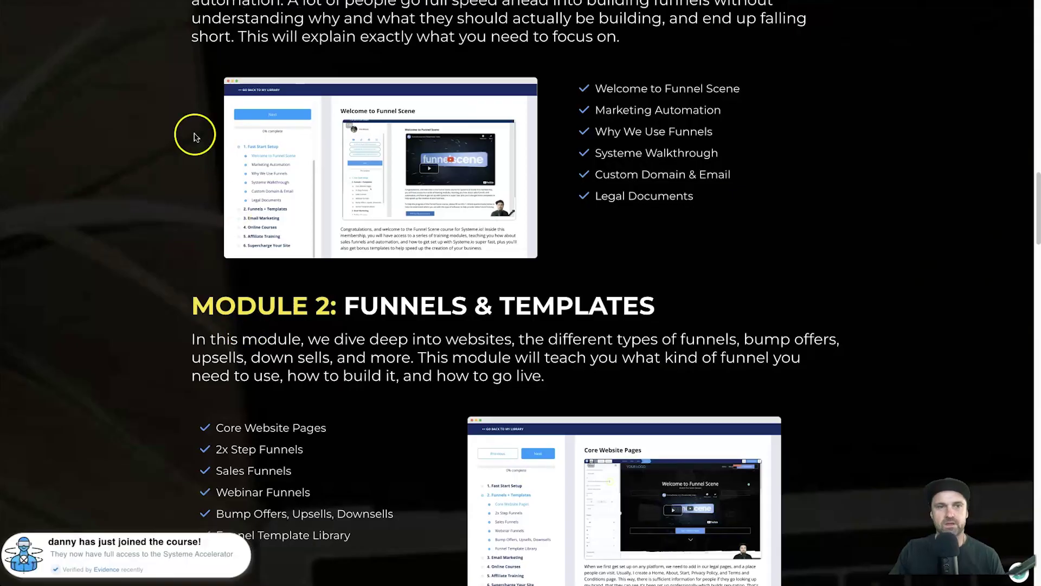
left_click_drag(53, 542, 174, 542)
left_click_drag(55, 554, 231, 560)
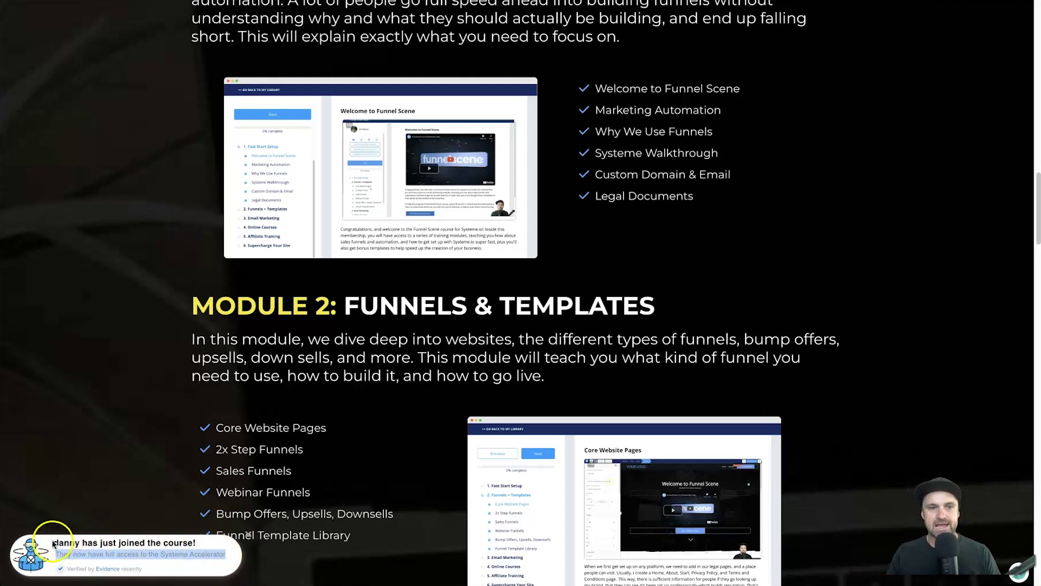
left_click_drag(54, 542, 65, 541)
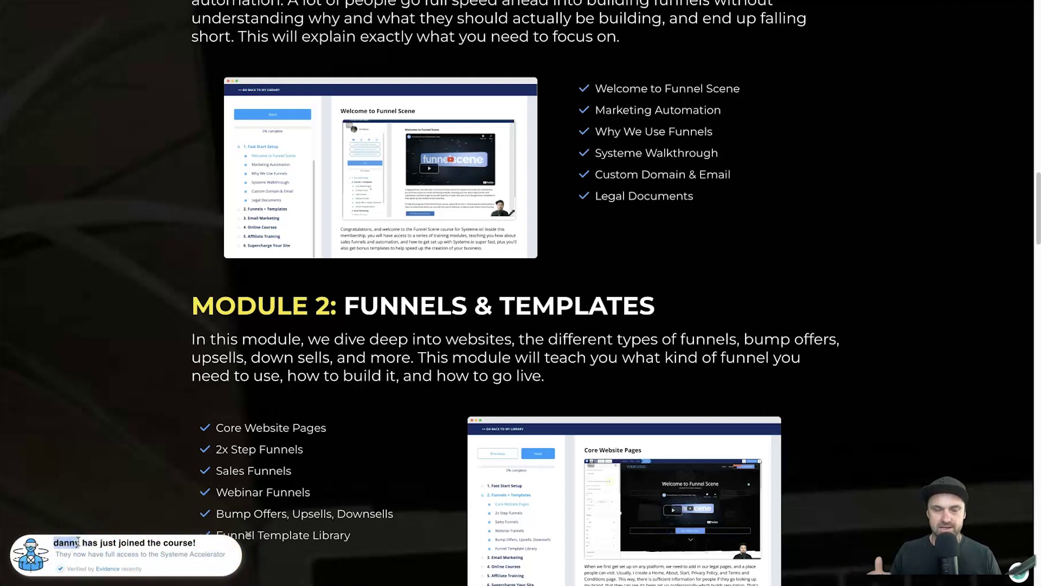
left_click(120, 543)
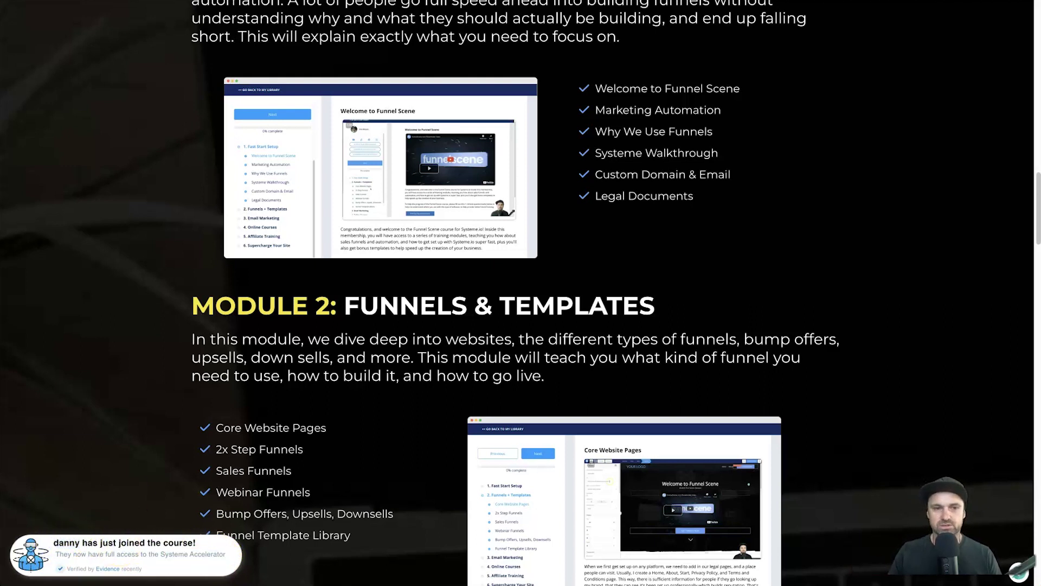
scroll(167, 470, "up", 15)
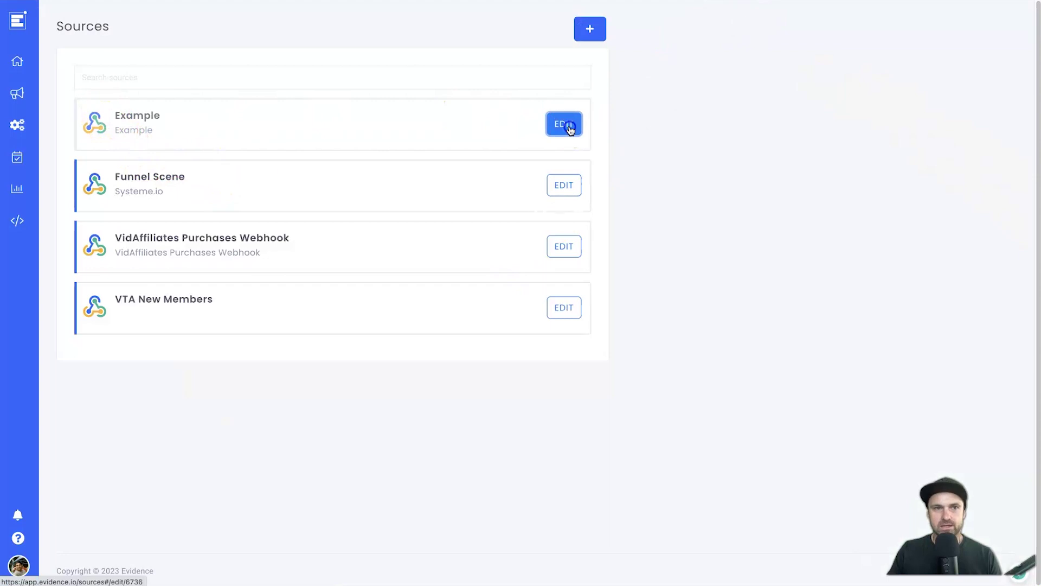
left_click(569, 130)
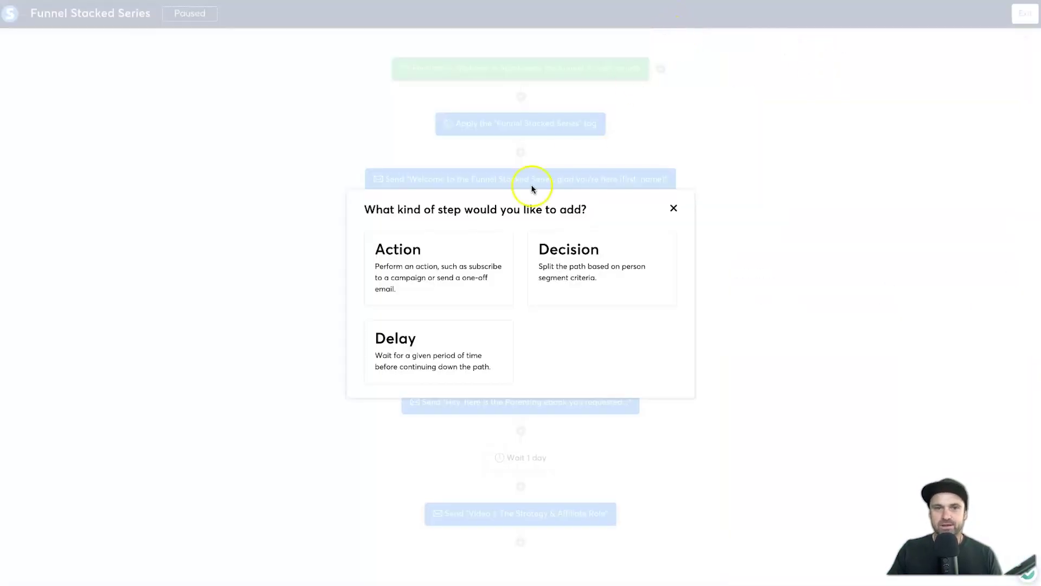
left_click(673, 208)
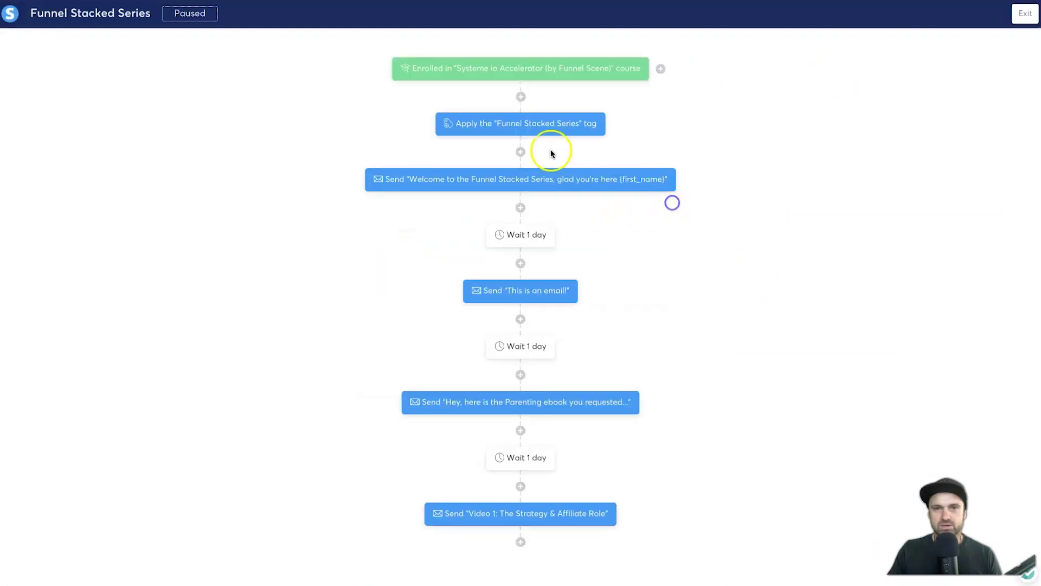
- Add a Send webhook action after the trigger and select Evidence's Example source webhook URL
left_click(521, 97)
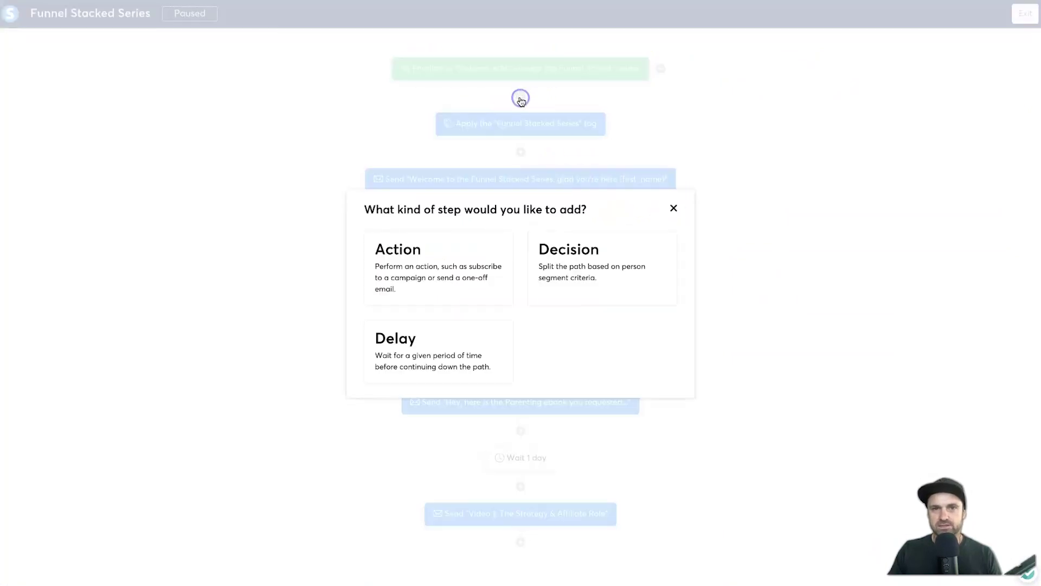
left_click(439, 267)
left_click(436, 271)
scroll(471, 333, "down", 3)
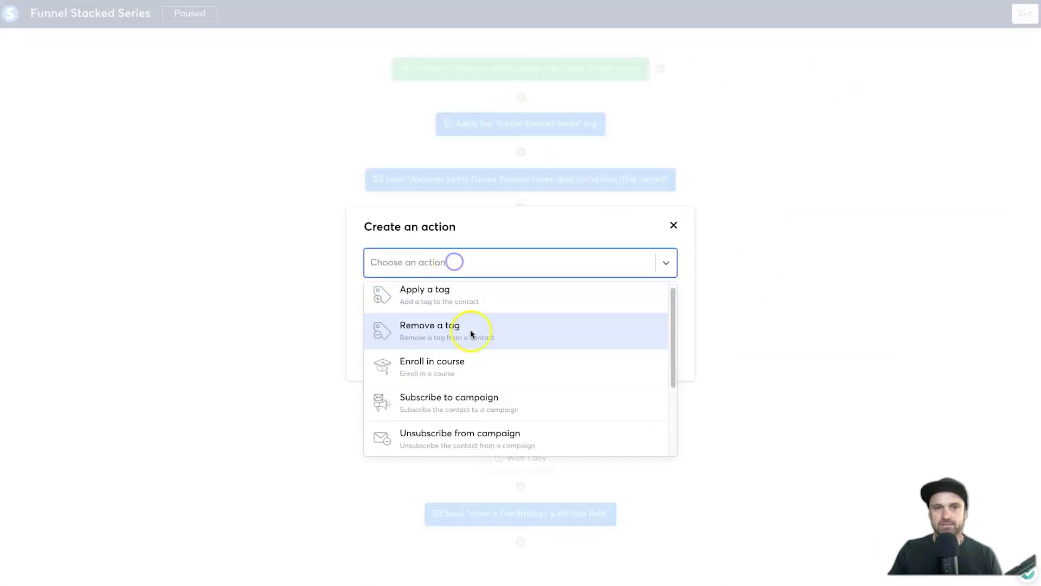
left_click(467, 396)
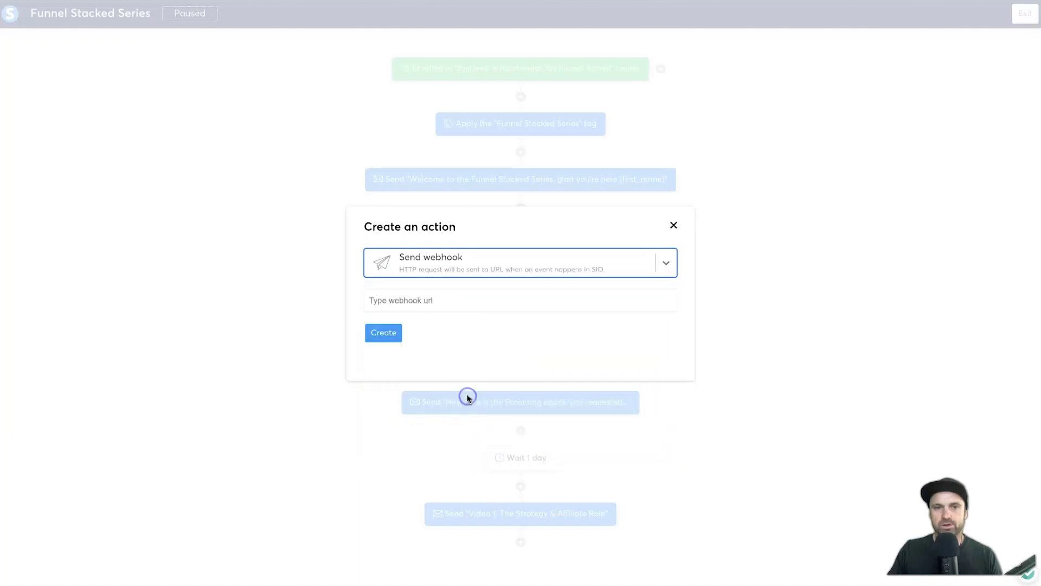
left_click(429, 300)
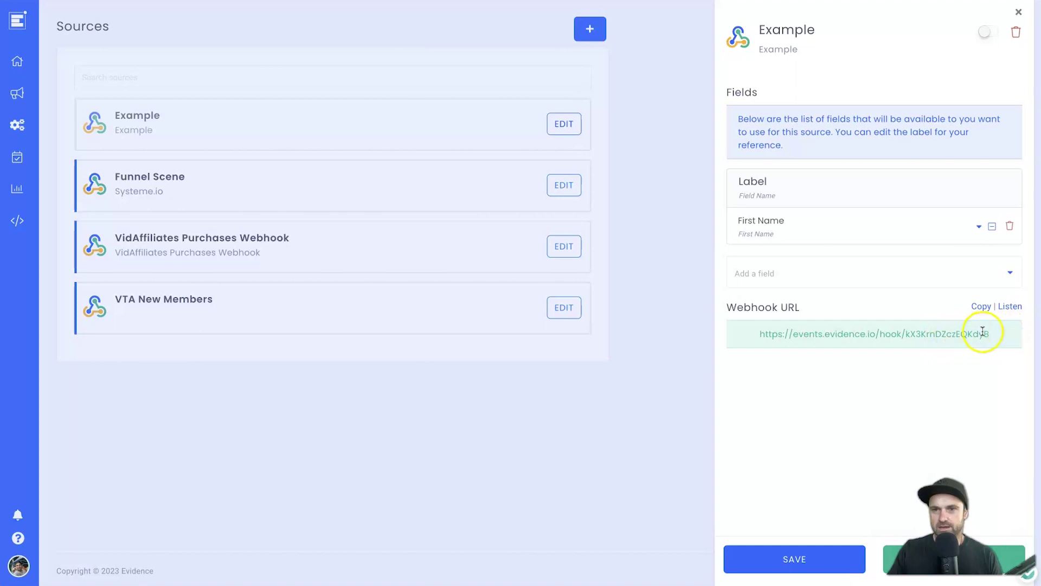
left_click_drag(982, 331, 756, 337)
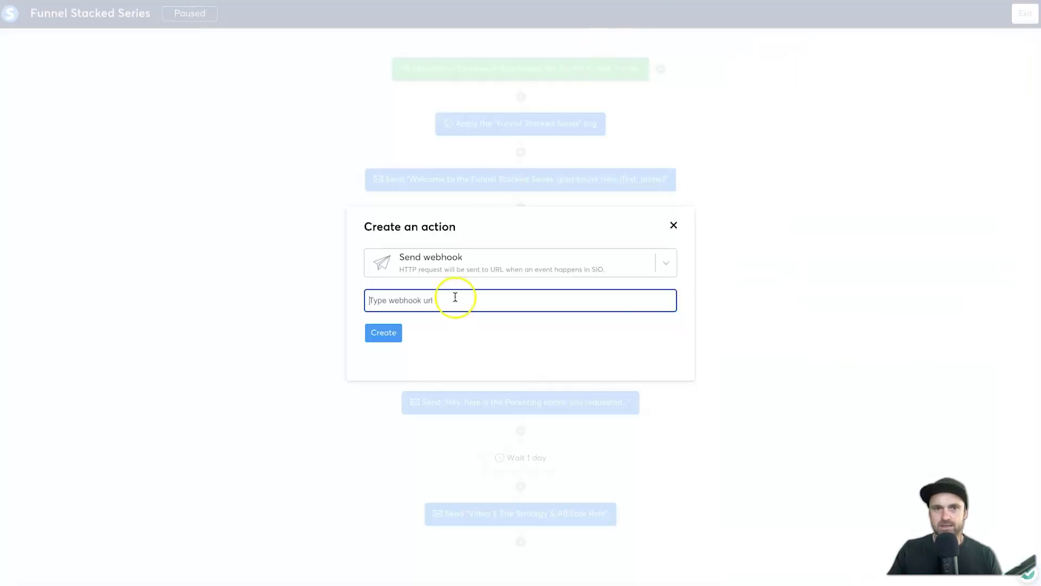
- Paste the Evidence webhook URL into the URL field and create the webhook step
type("https://events.evidence.io/hook/kX3KrnDZczEQKdyB")
left_click(396, 339)
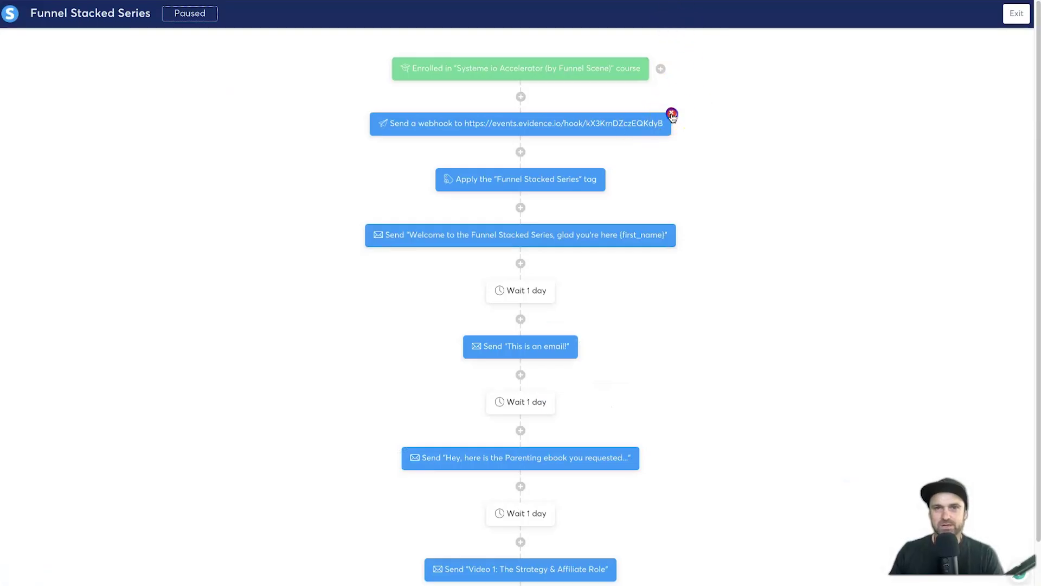
- Delete the Send webhook step so the tag step follows the enrolment trigger again
left_click(672, 116)
left_click(619, 33)
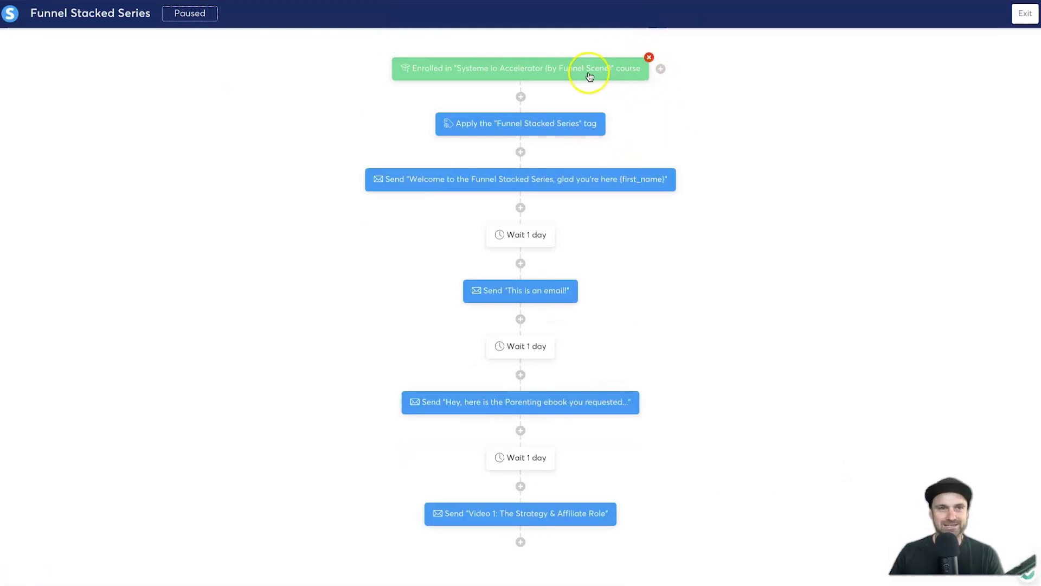
mouse_move(576, 494)
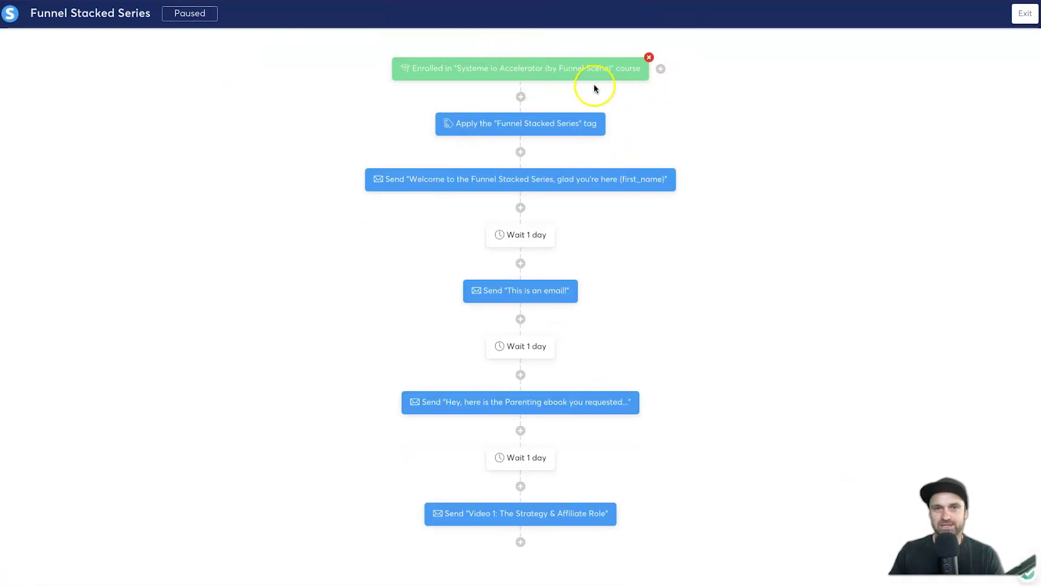
left_click(521, 97)
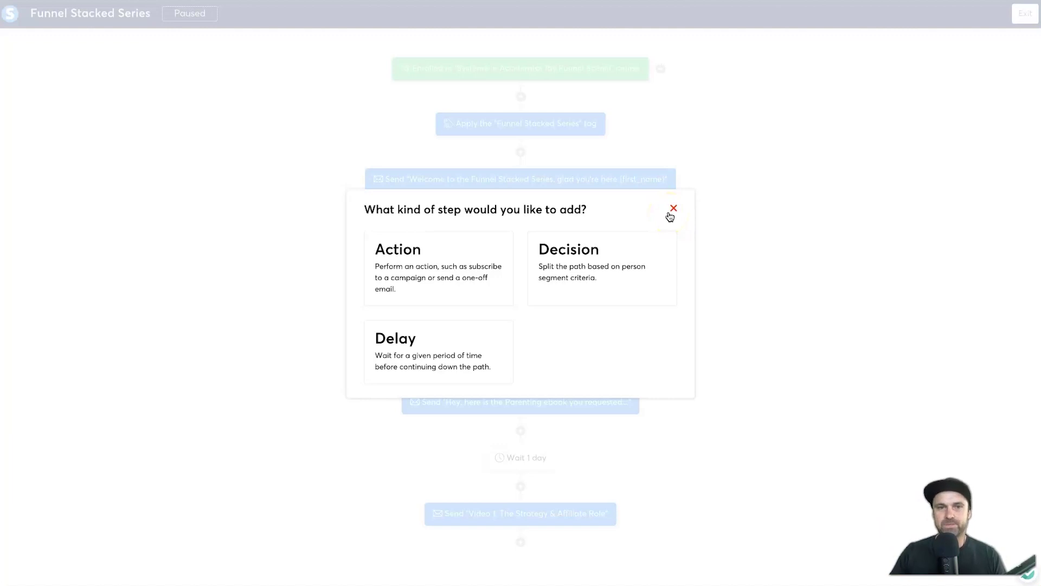
left_click(672, 211)
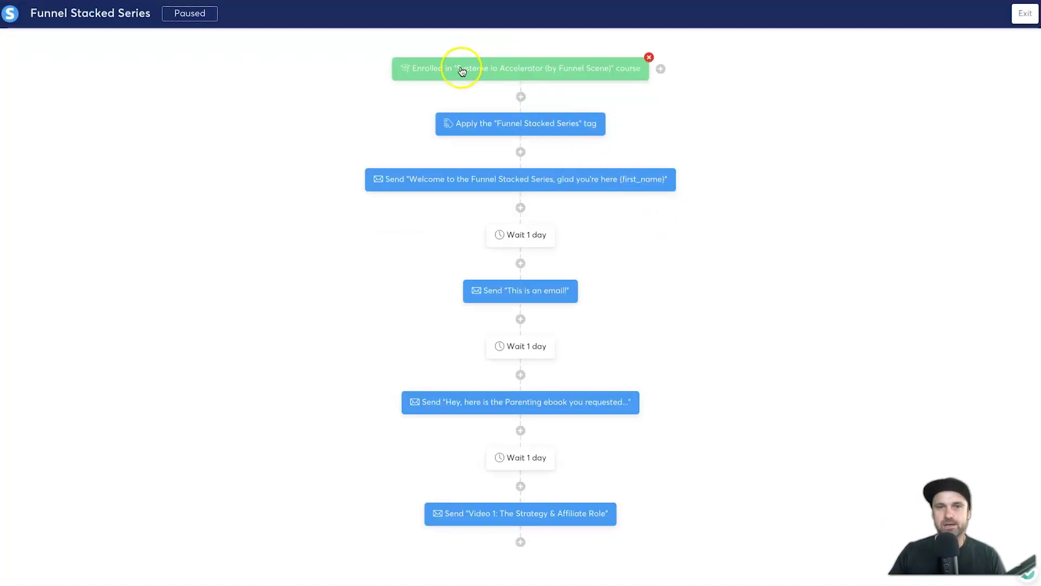
- Start an Enroll in course action below the trigger, browse the courses, then cancel it
left_click(521, 97)
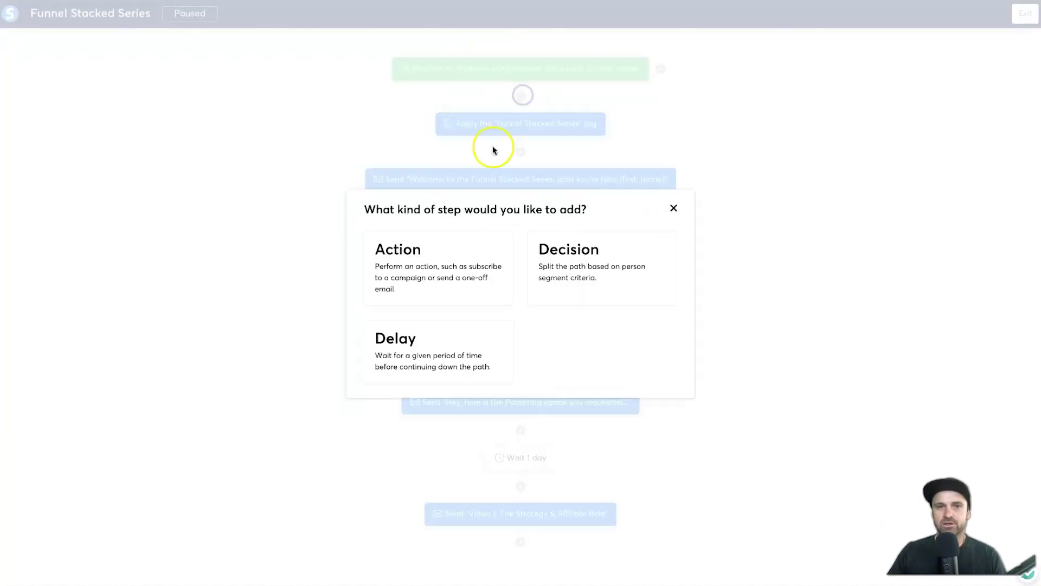
left_click(455, 259)
left_click(463, 264)
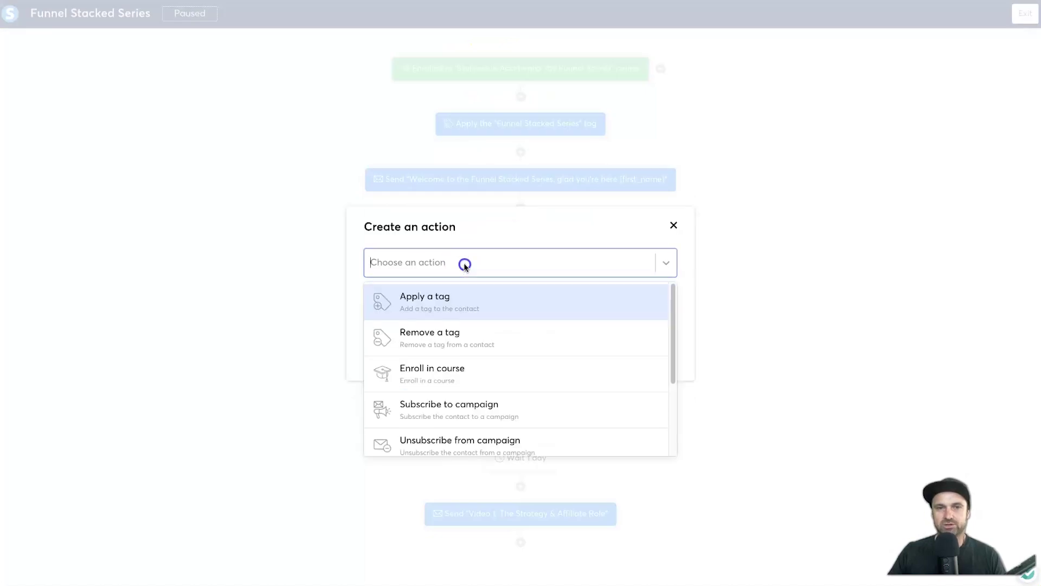
left_click(466, 375)
left_click(454, 283)
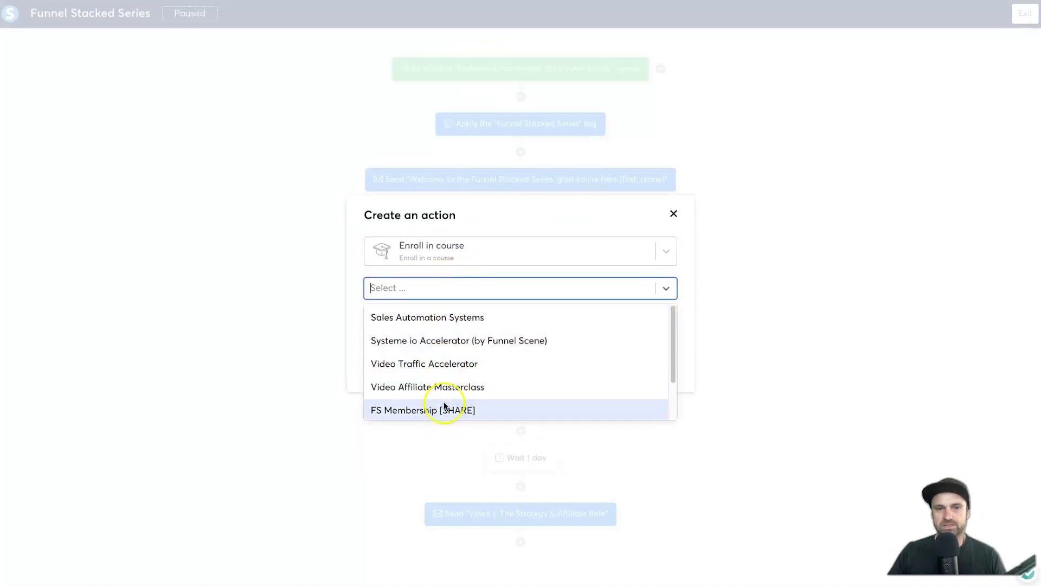
scroll(441, 358, "down", 2)
scroll(434, 362, "up", 2)
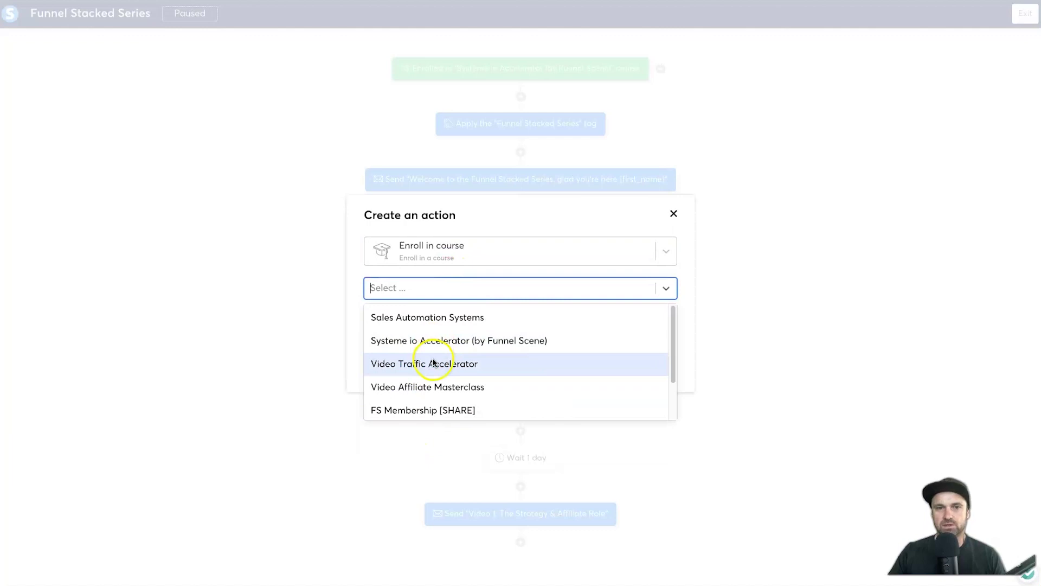
left_click(759, 304)
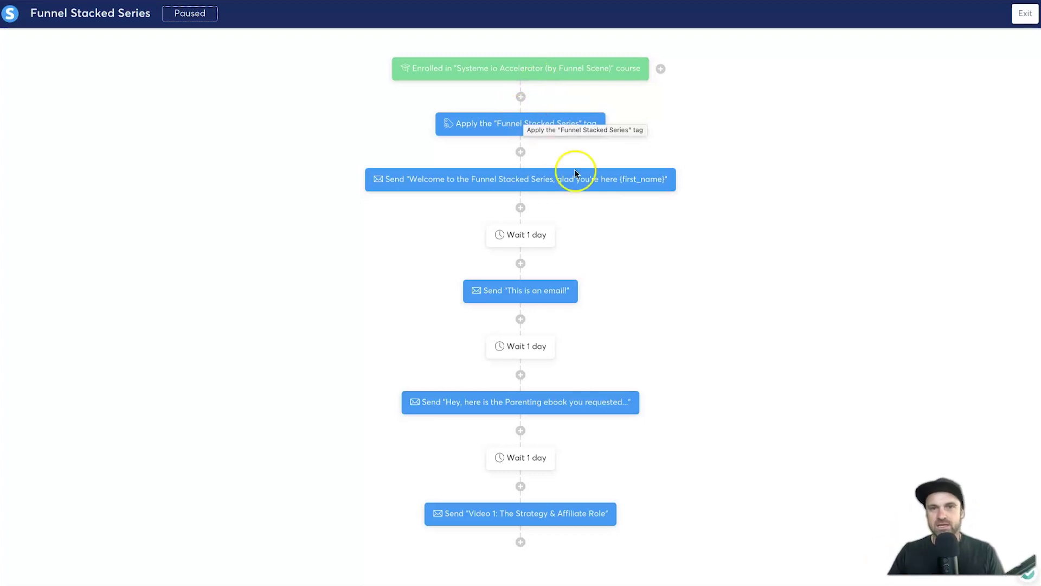
- Delete the welcome email, its following 1-day wait, and the Funnel Stacked Series tag step, confirming each removal
left_click(676, 168)
left_click(621, 36)
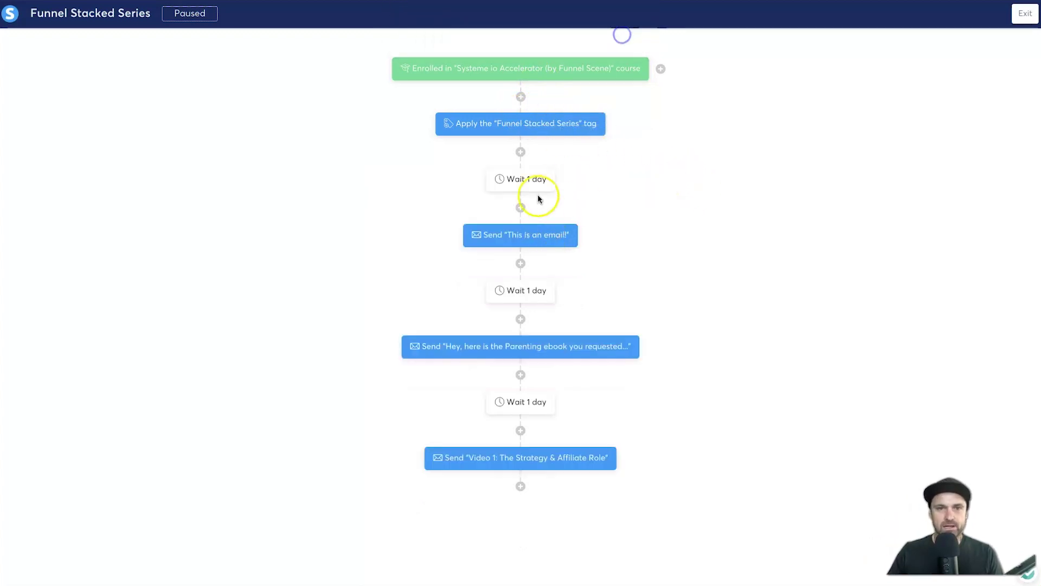
left_click(555, 168)
left_click(608, 42)
mouse_move(603, 114)
left_click(605, 112)
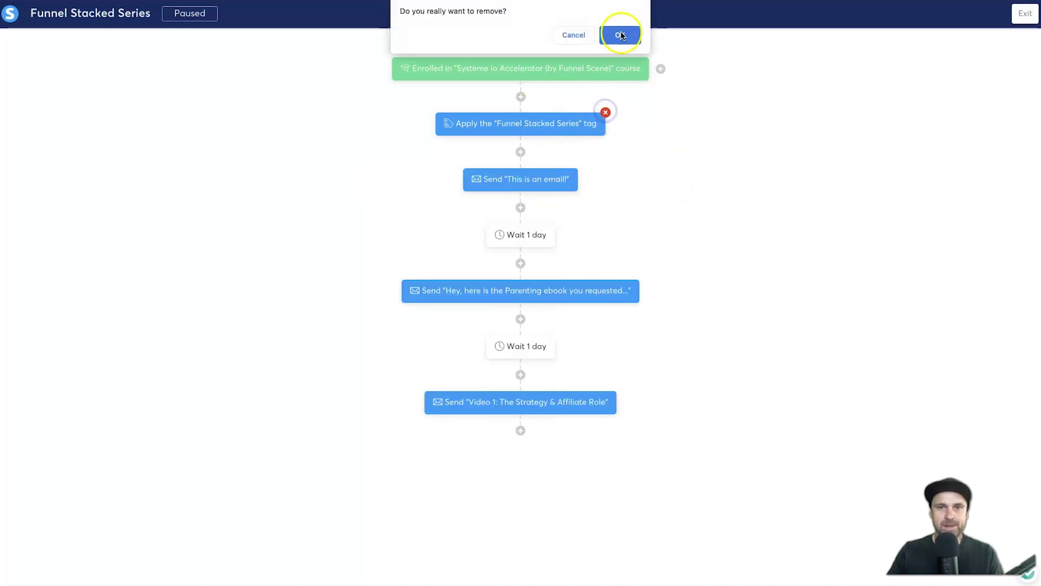
left_click(620, 34)
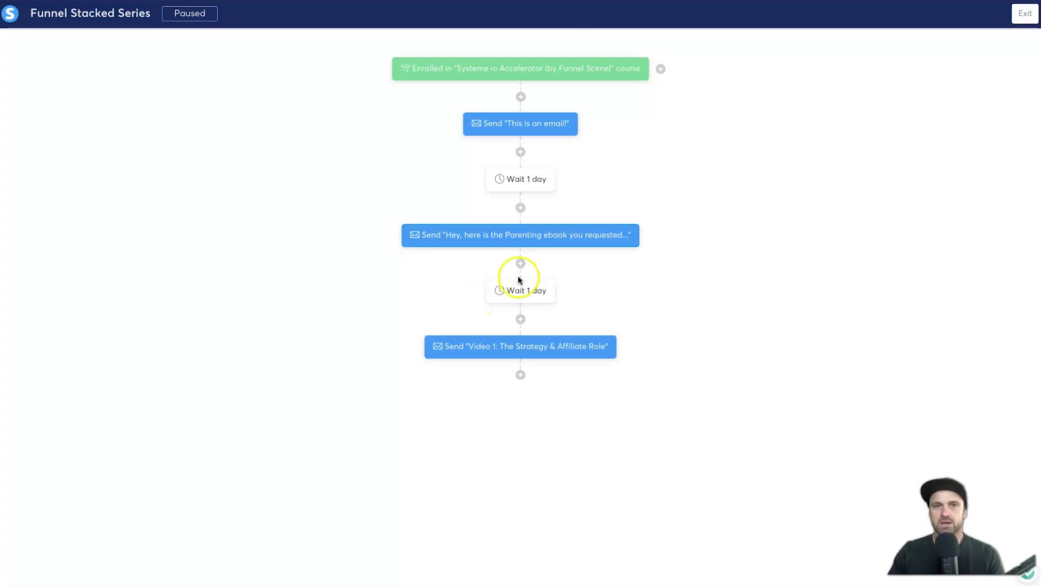
- Change the trigger to 'Funnel form subscribed' for the Video Page form, update it, and exit
left_click(487, 76)
left_click(429, 266)
scroll(434, 293, "up", 3)
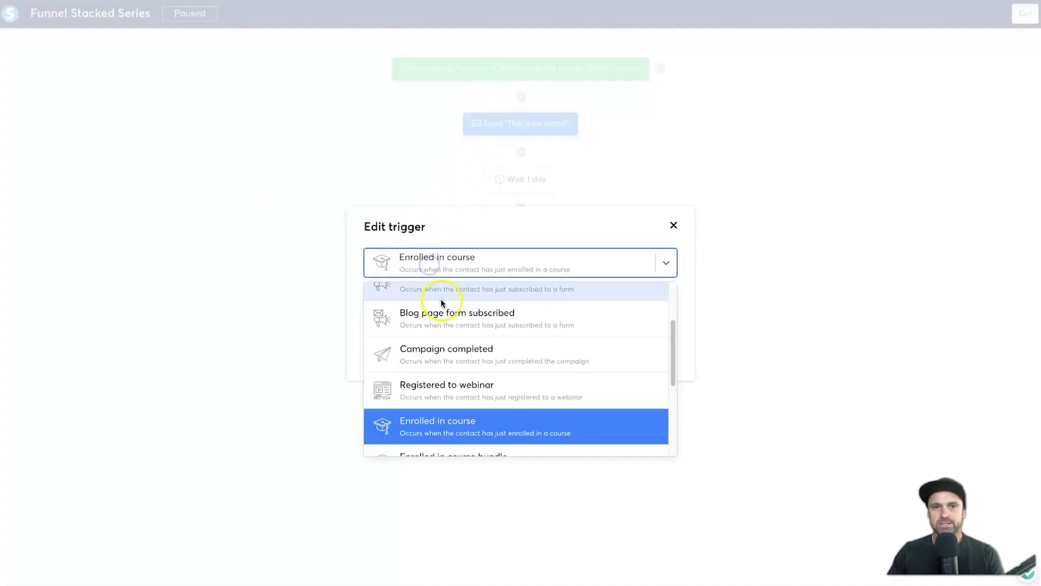
left_click(461, 365)
left_click(466, 310)
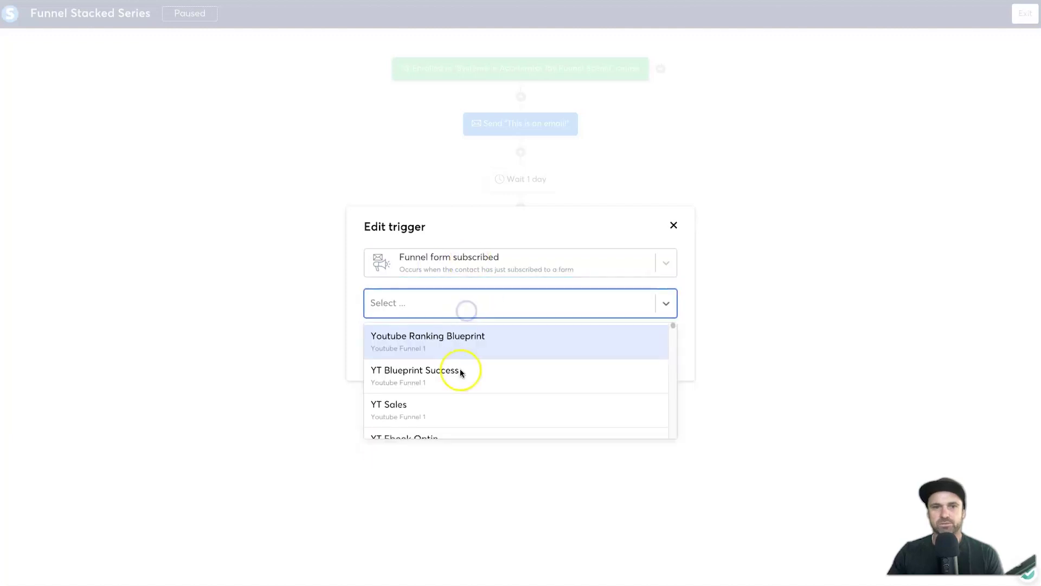
scroll(458, 380, "down", 3)
scroll(451, 416, "down", 3)
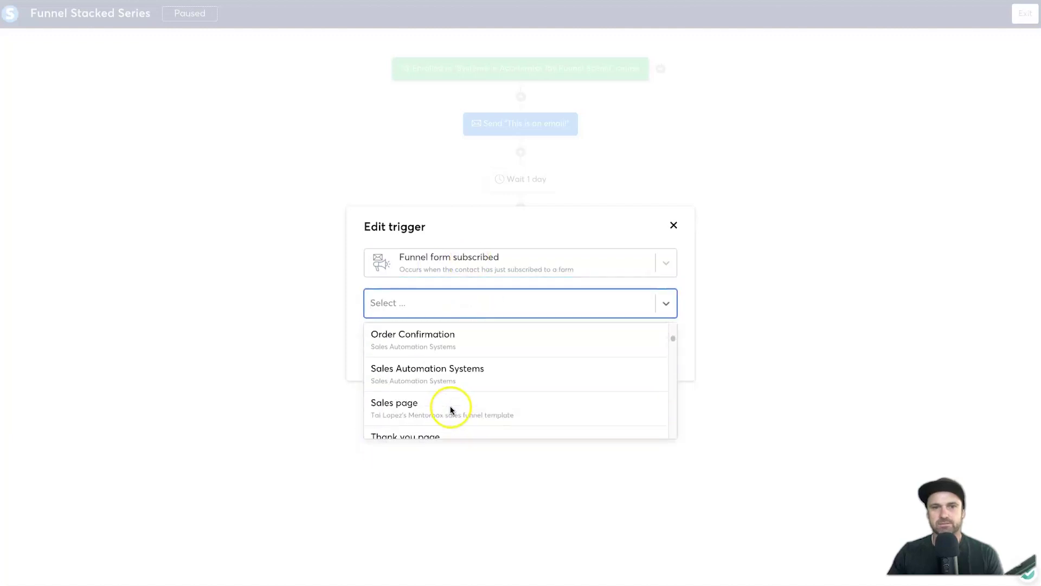
scroll(456, 356, "up", 1)
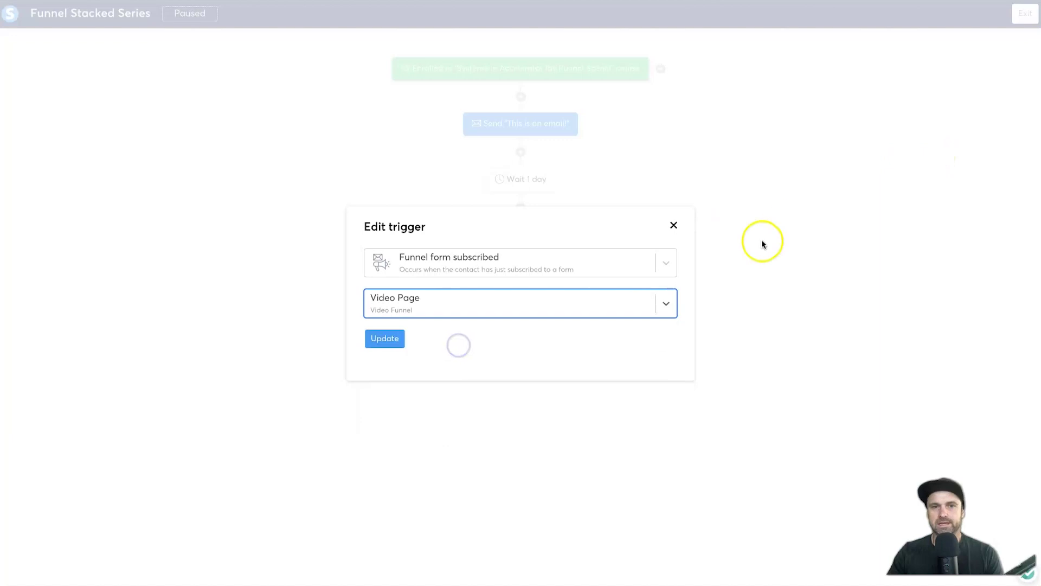
left_click(397, 339)
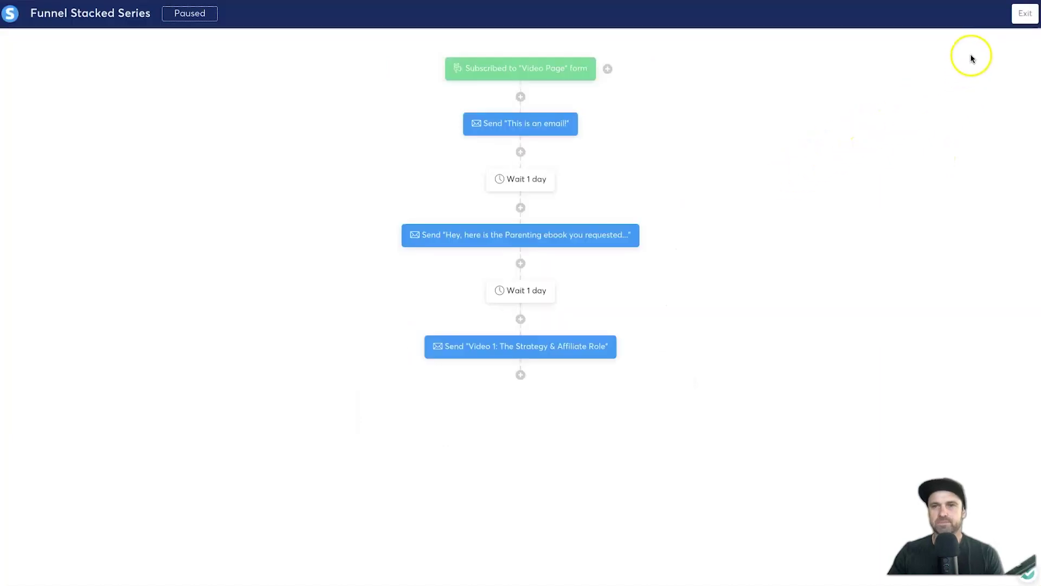
left_click(1025, 14)
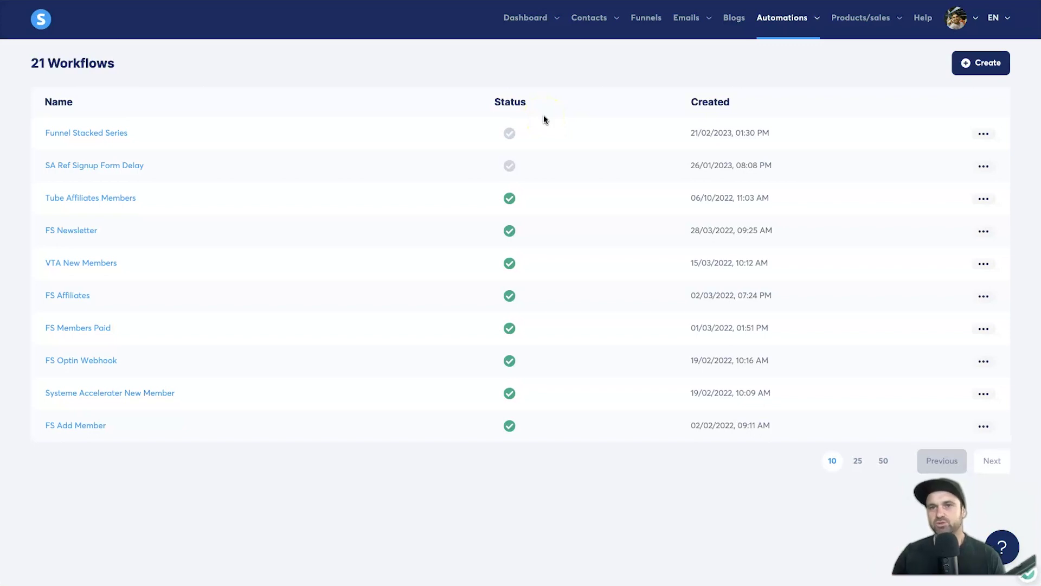
left_click(995, 139)
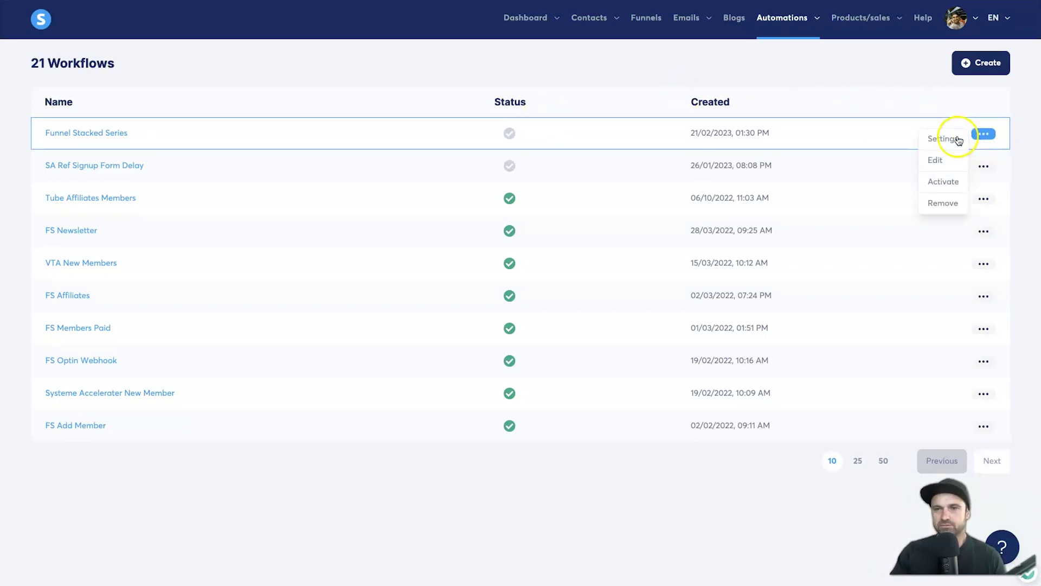
left_click(944, 182)
left_click(477, 342)
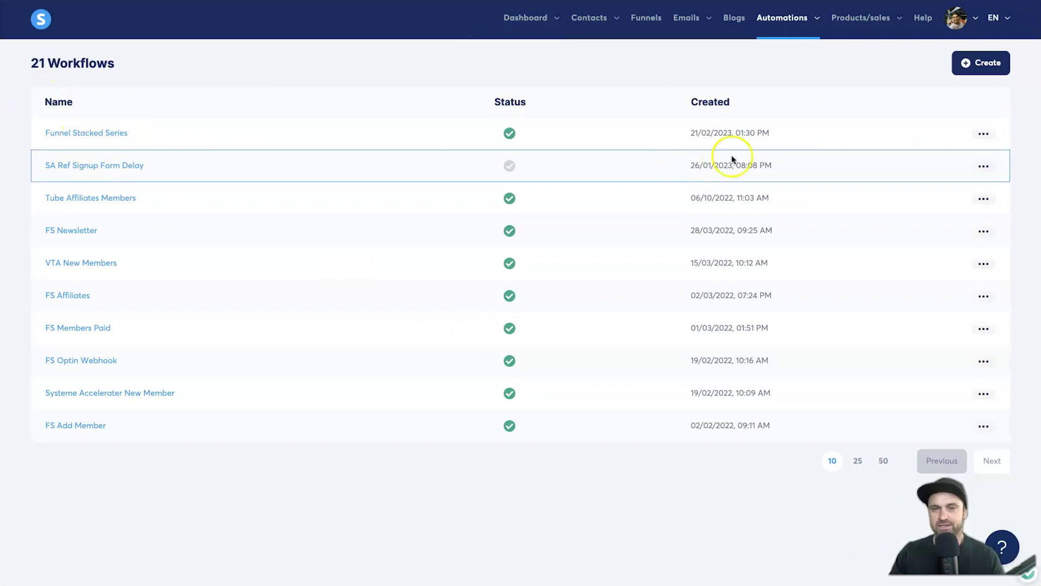
left_click(983, 133)
left_click(938, 181)
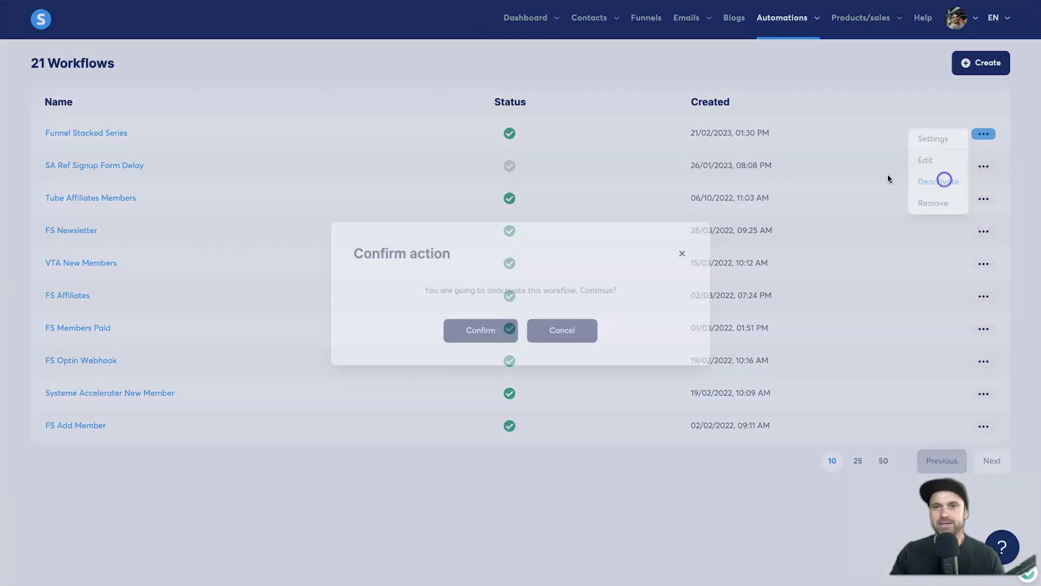
left_click(480, 330)
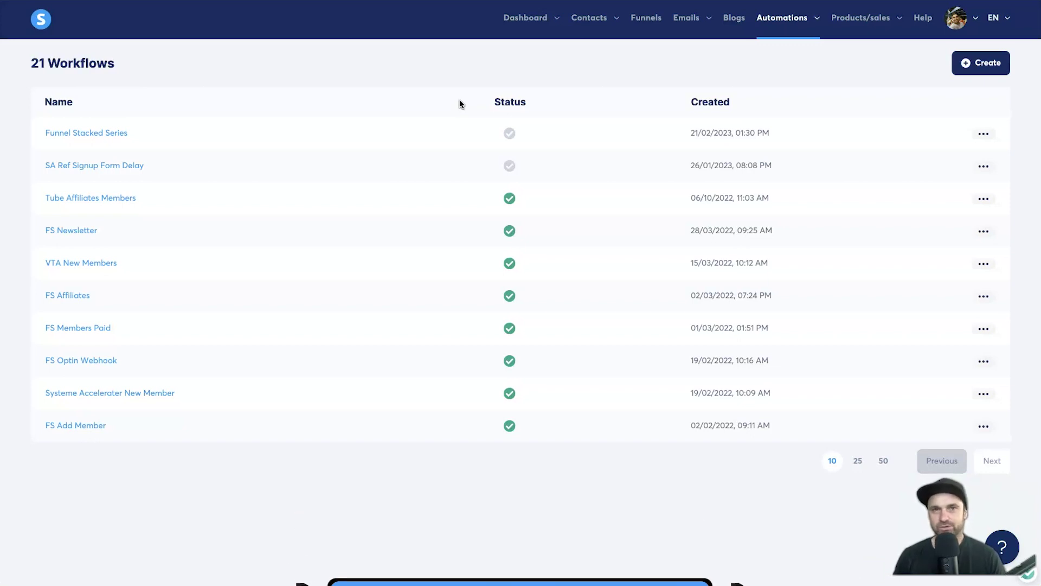
left_click(360, 85)
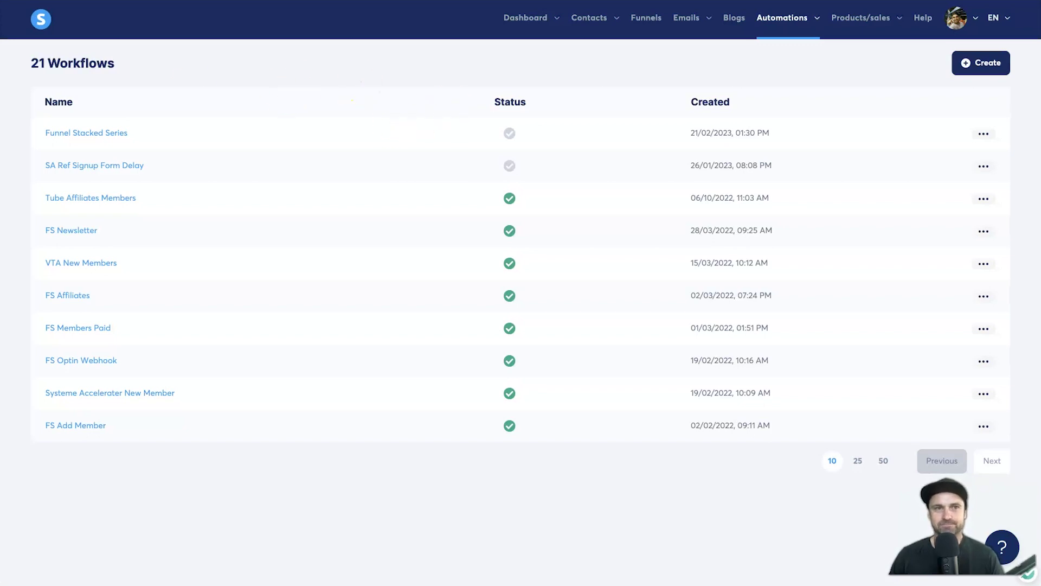